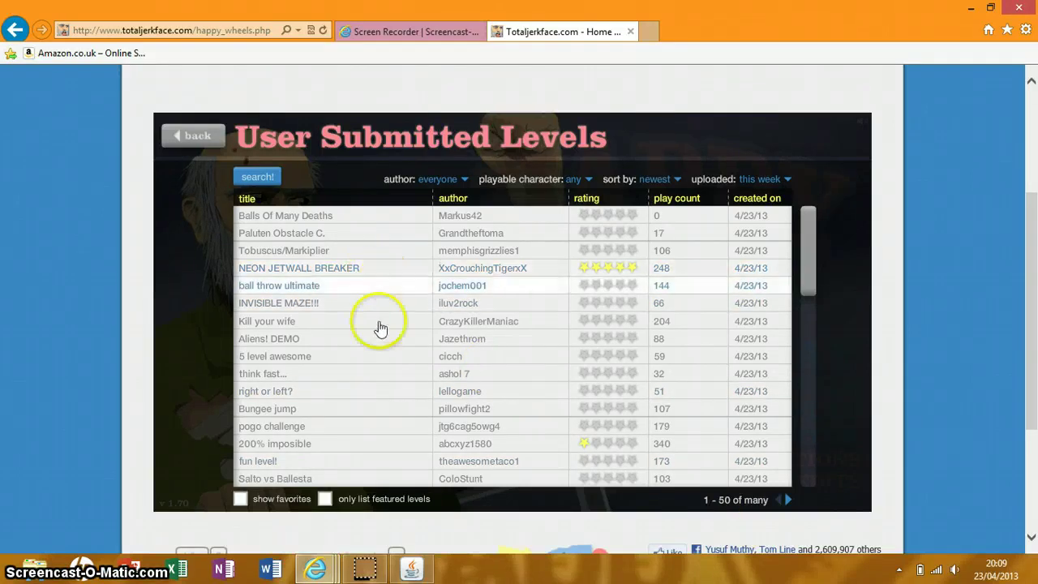
Select the NEON JETWALL BREAKER user level and start it with Play Now
left_click(383, 268)
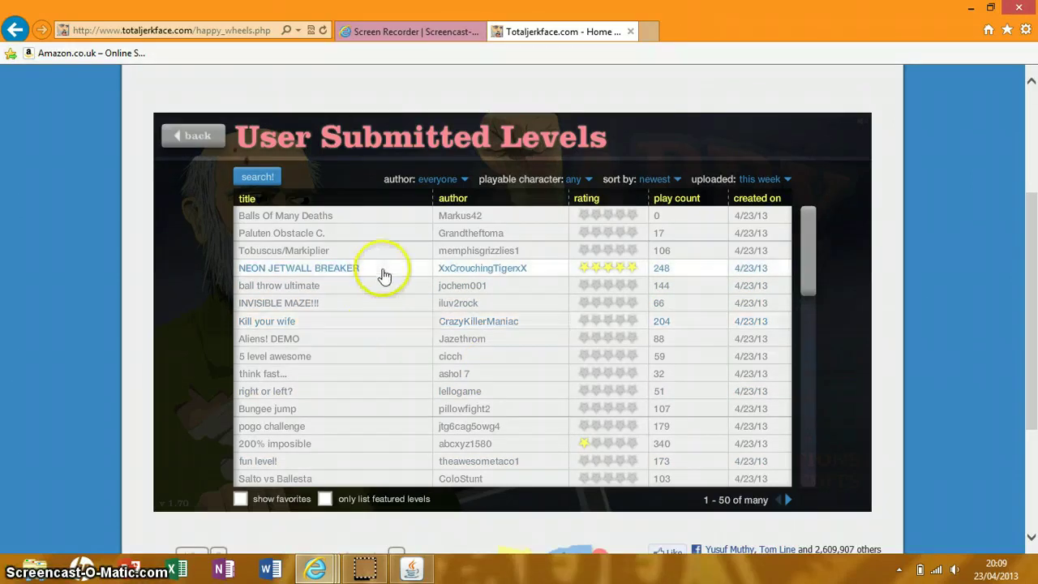
left_click(384, 275)
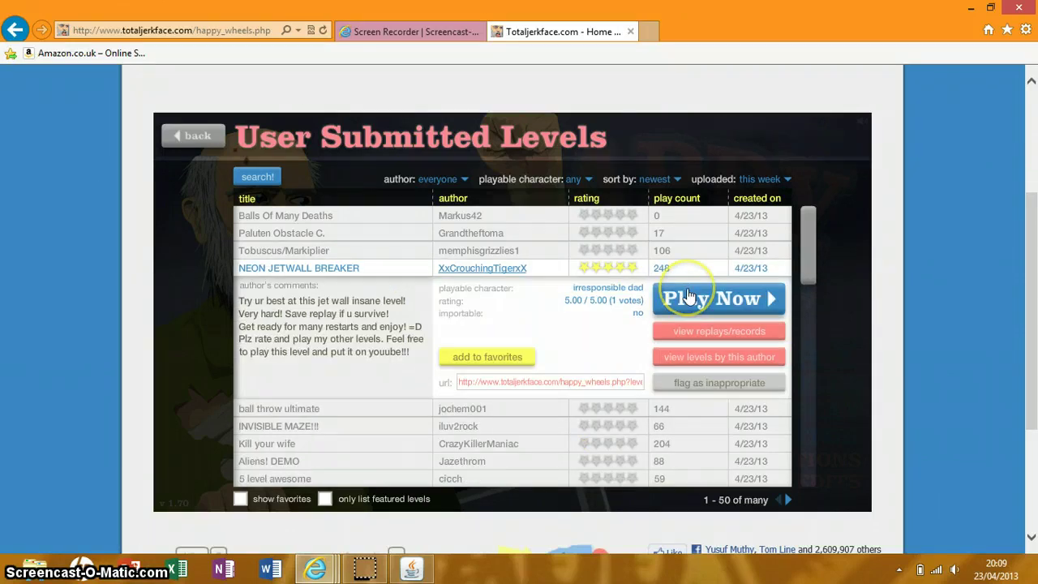
left_click(687, 299)
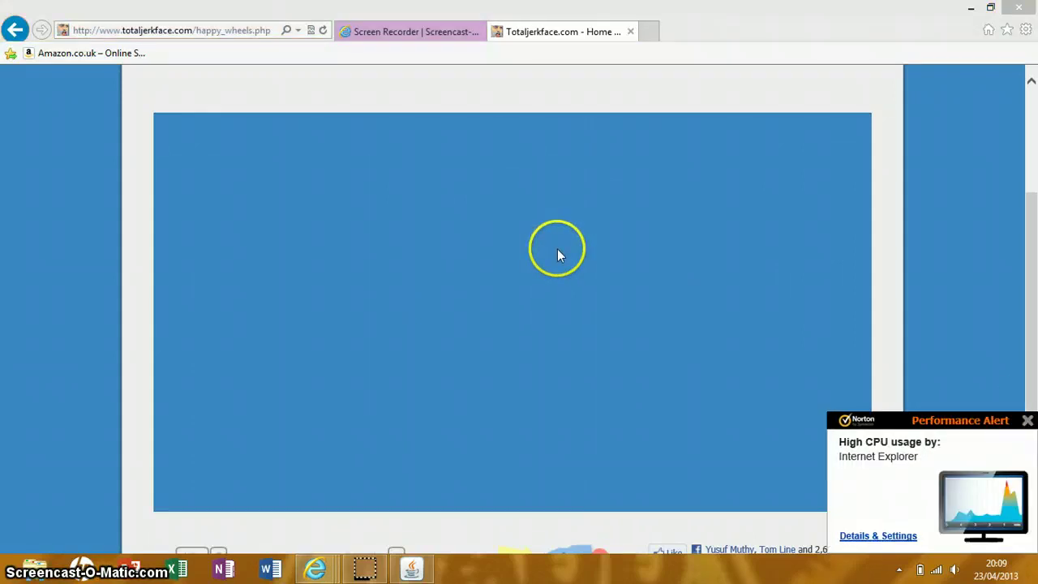
Dismiss the Norton high-CPU performance alert
left_click(1027, 418)
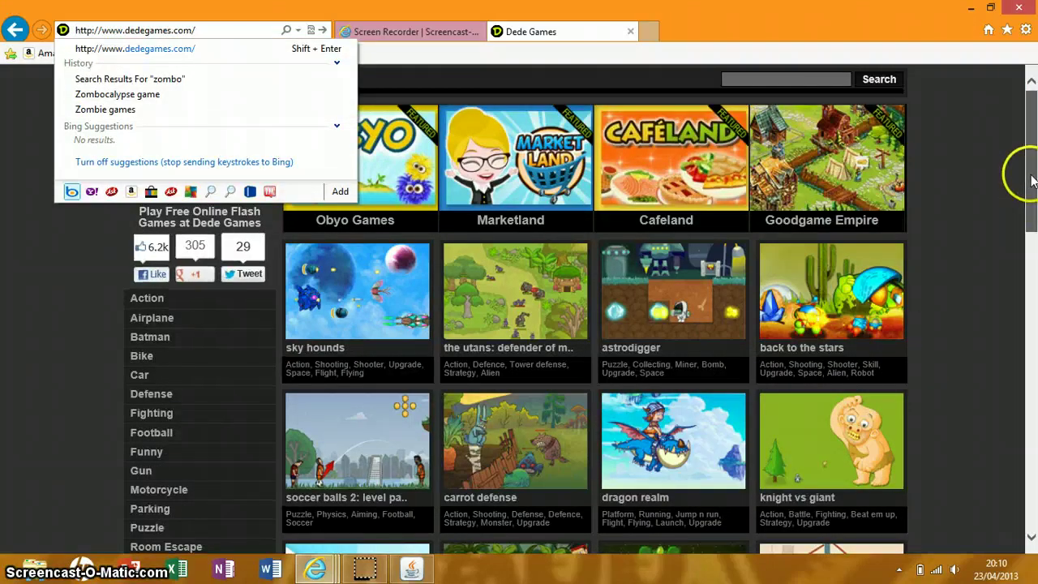
Search Dede Games for 'zombo' and click the Zombocalypse result
left_click(824, 78)
type("zom")
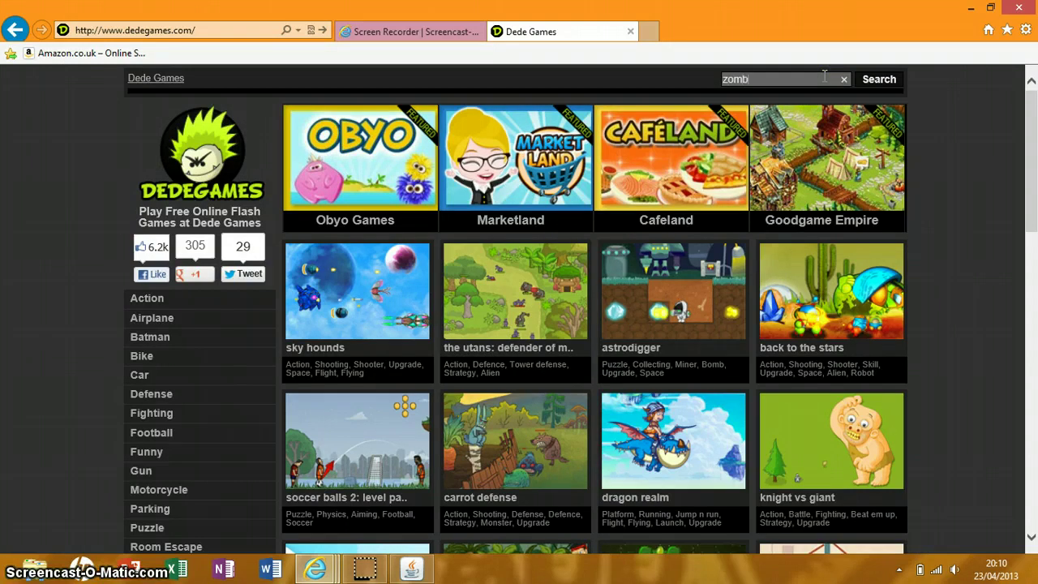
type("bo")
key("Return")
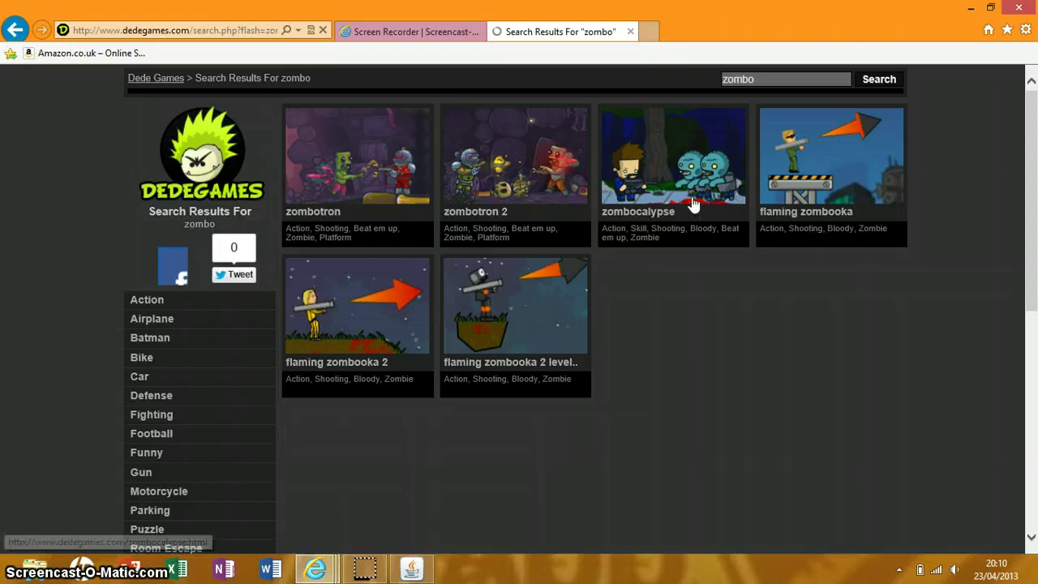
left_click(693, 203)
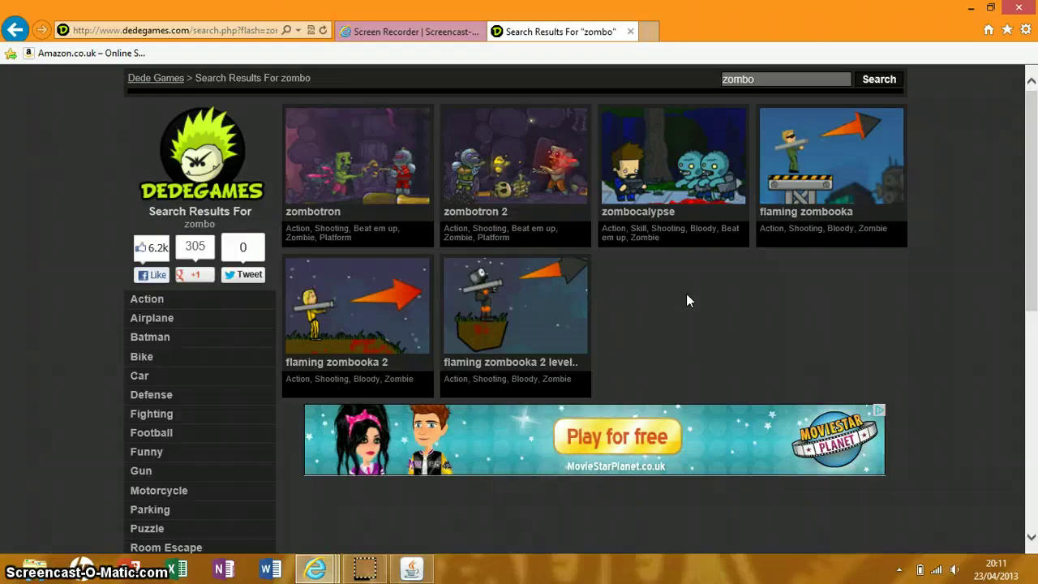
Keep clicking the Zombocalypse thumbnail until its game page opens
left_click(679, 187)
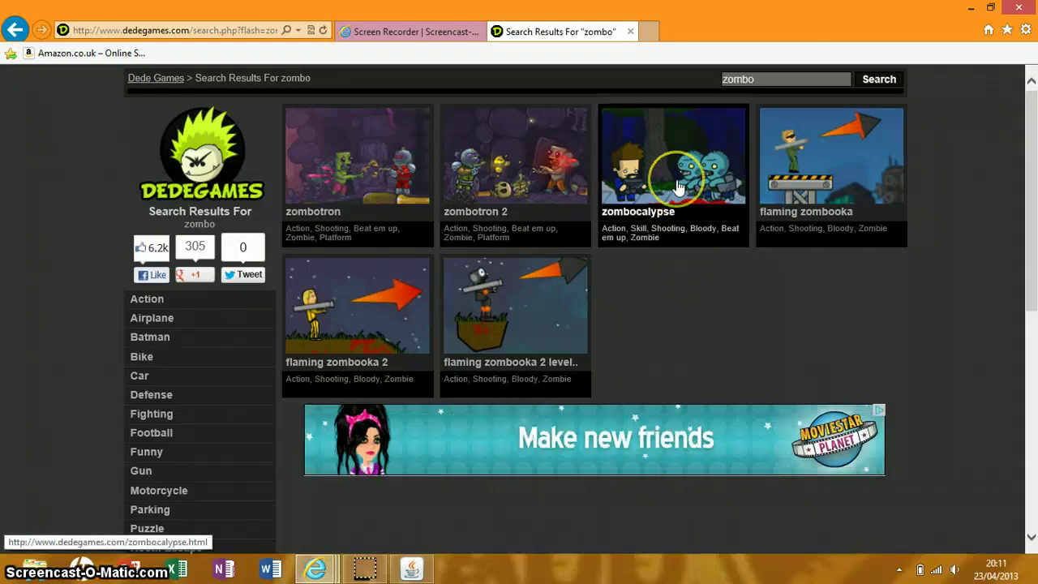
left_click(678, 188)
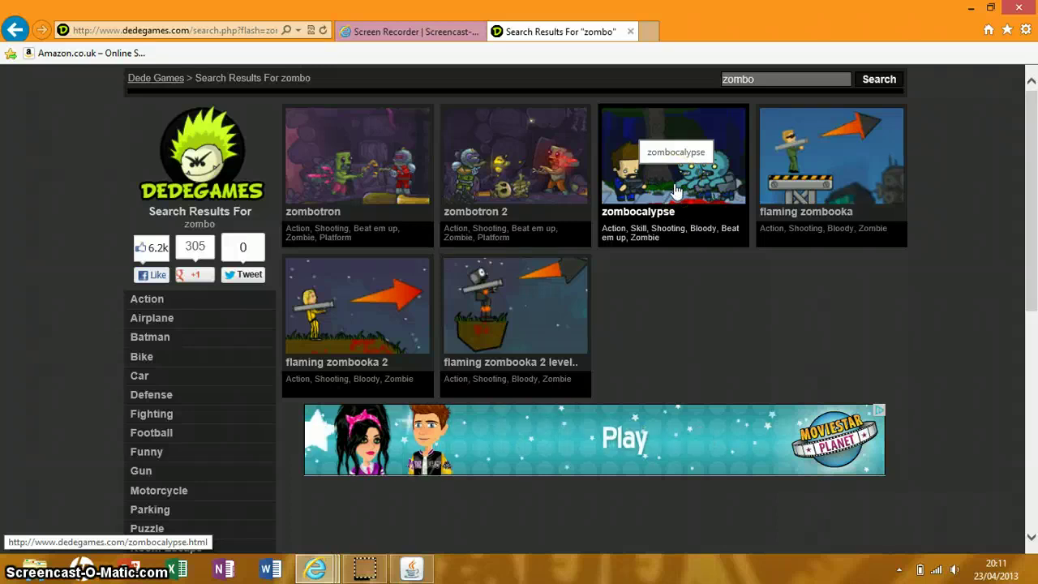
left_click(670, 217)
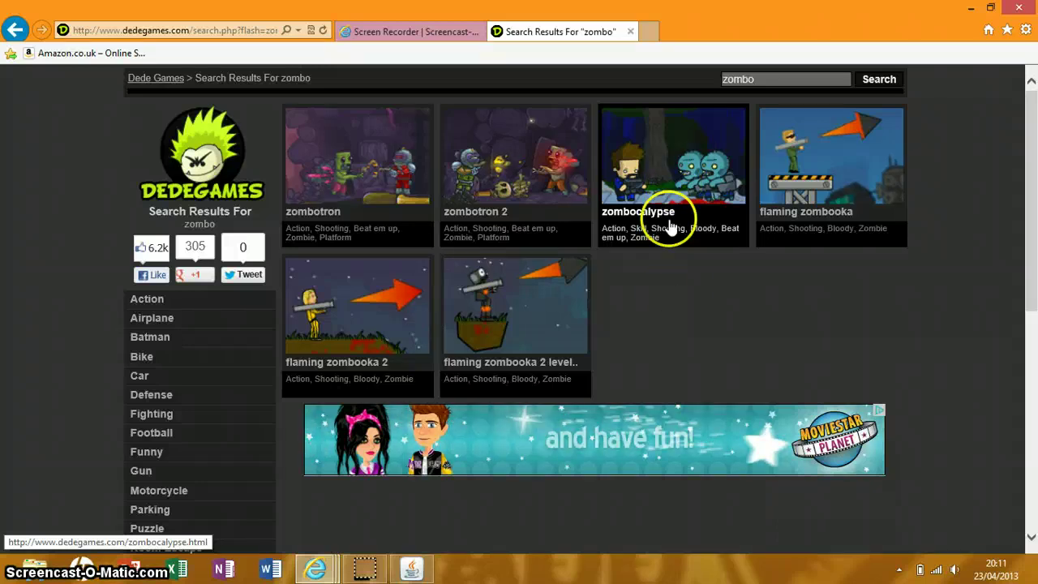
left_click(678, 213)
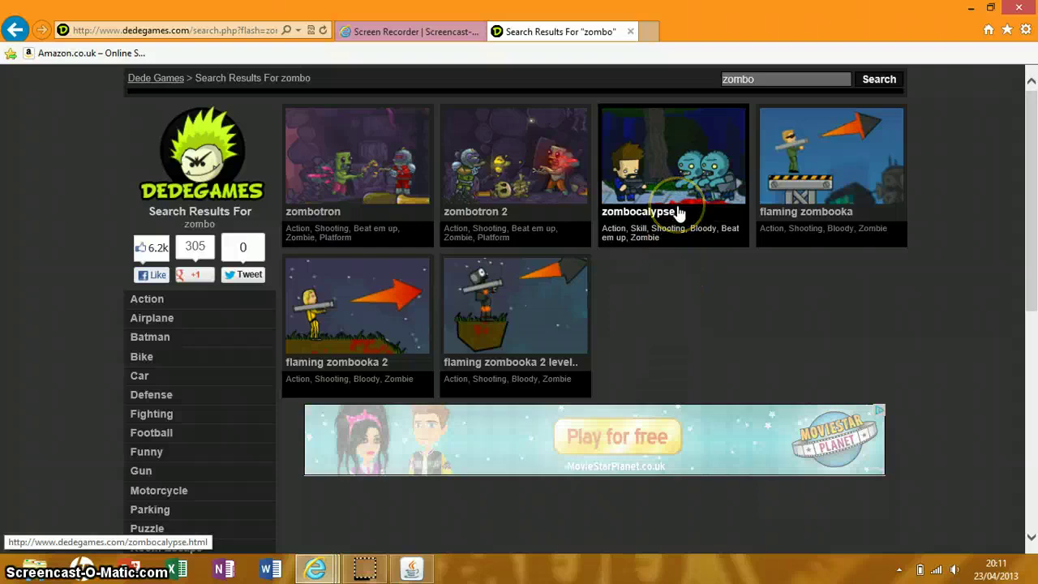
left_click(689, 204)
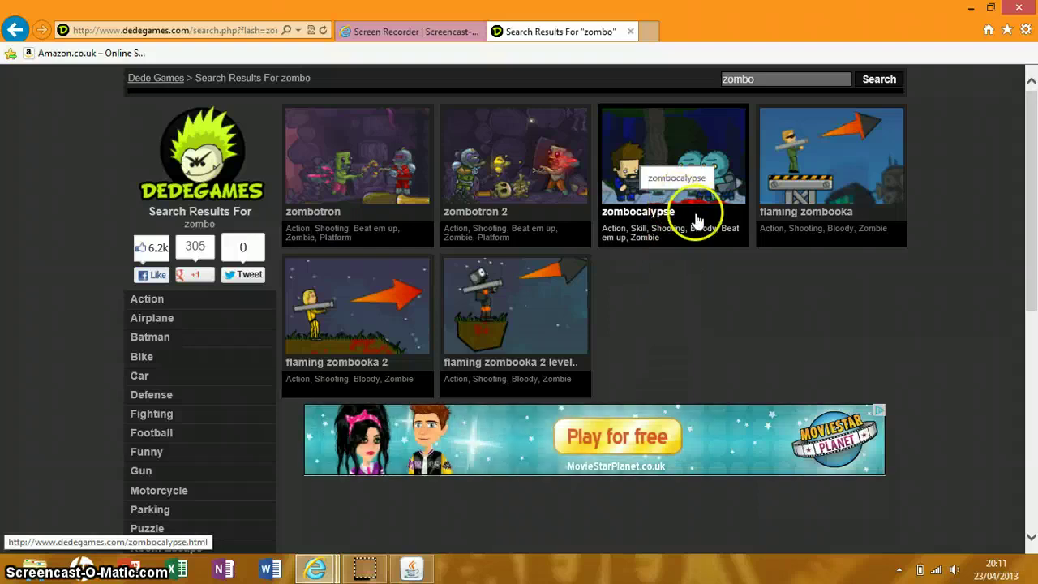
left_click(693, 166)
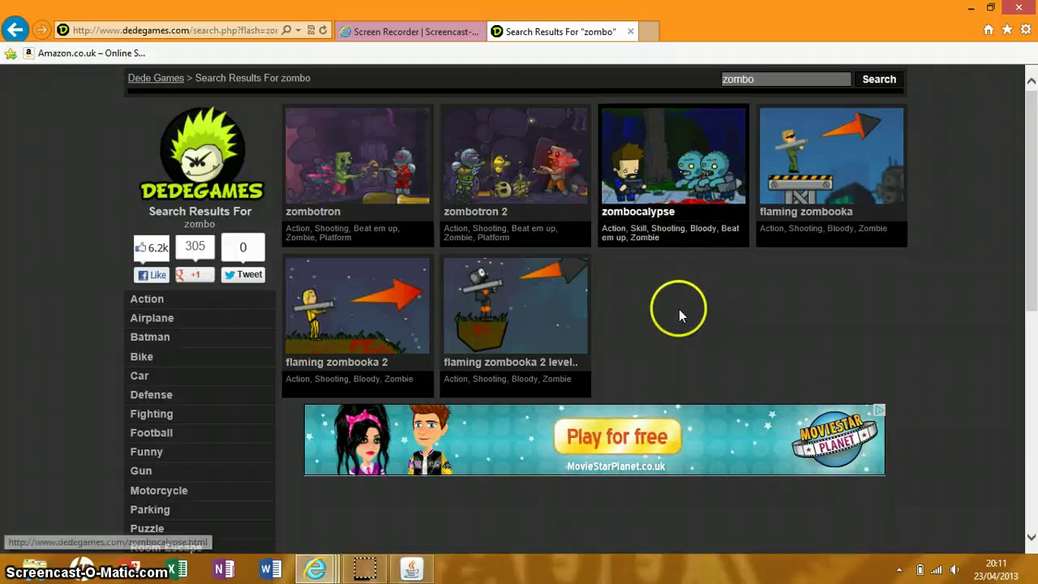
left_click(665, 209)
Open the Zombocalypse page, start from the title screen, and tweak system volume
left_click(678, 215)
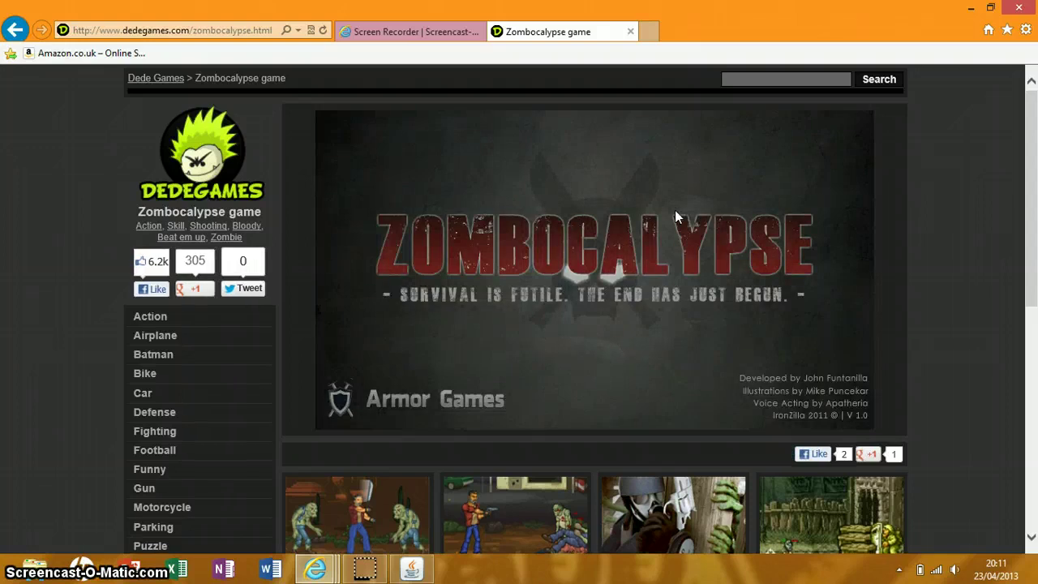
left_click(590, 348)
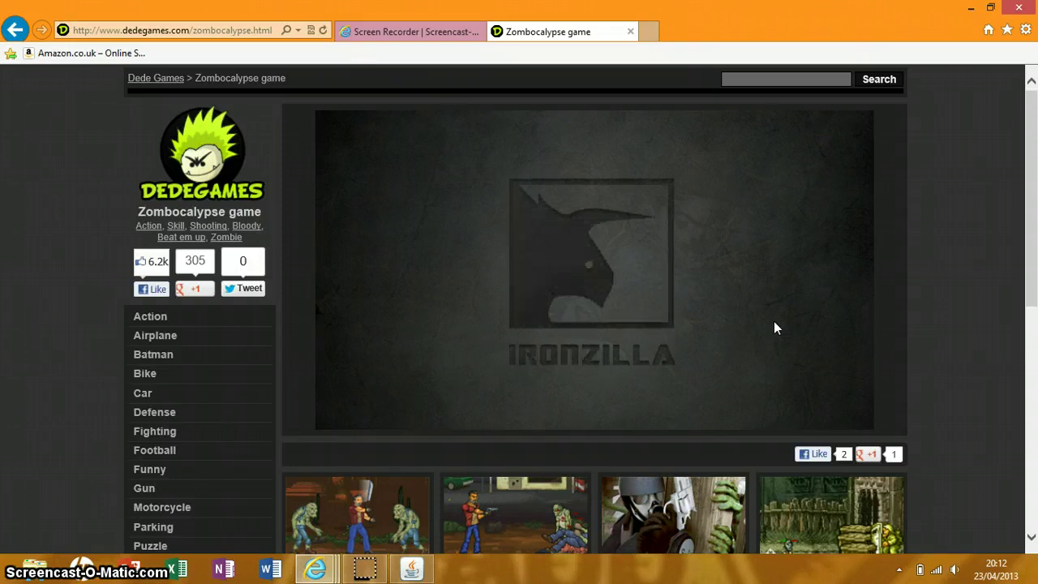
key("XF86AudioLowerVolume")
key("XF86AudioRaiseVolume")
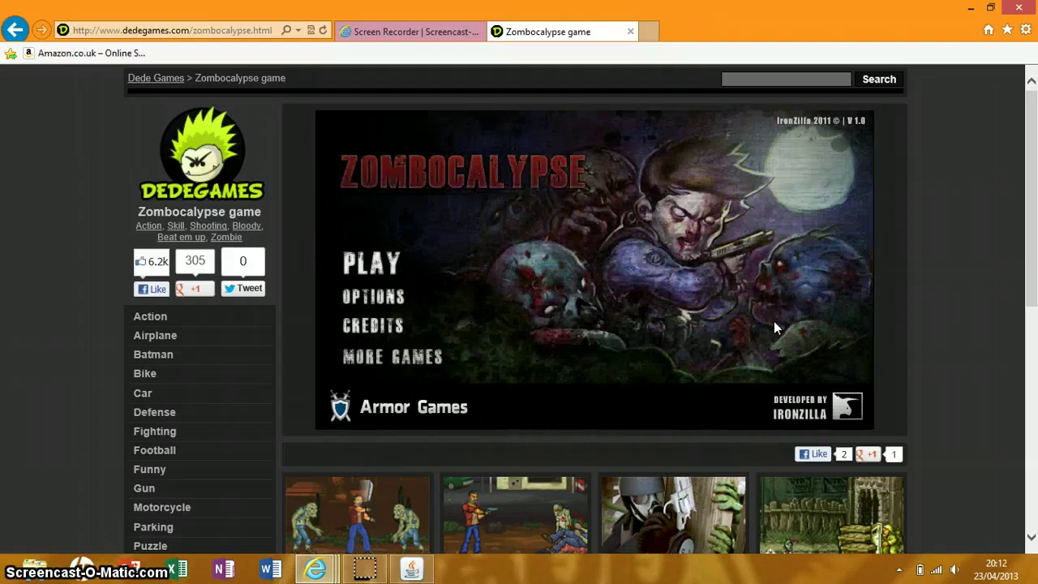
Reach the play options with the Rank 4 saved game, readjusting volume
left_click(373, 264)
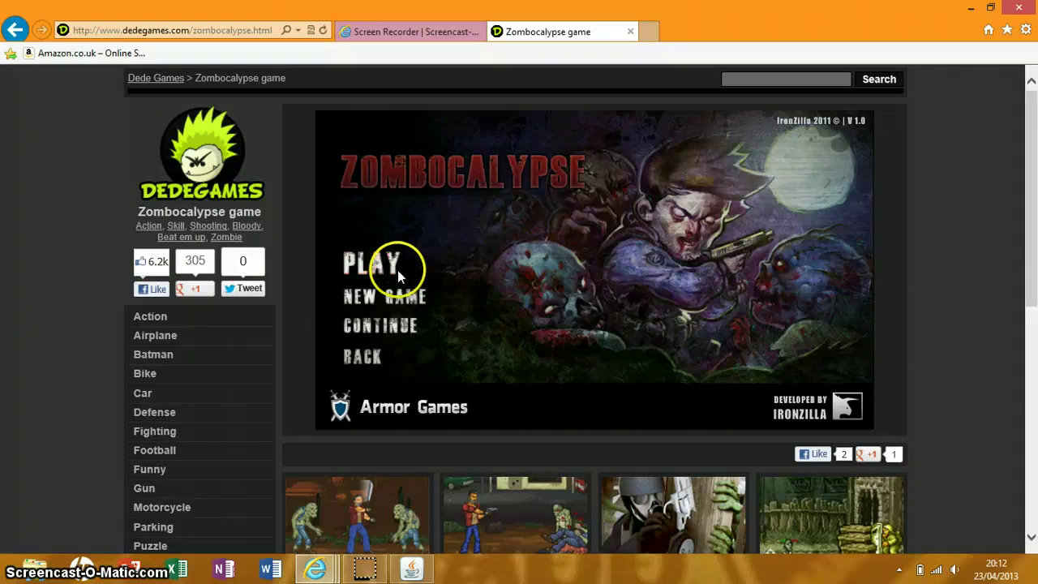
key("XF86AudioRaiseVolume")
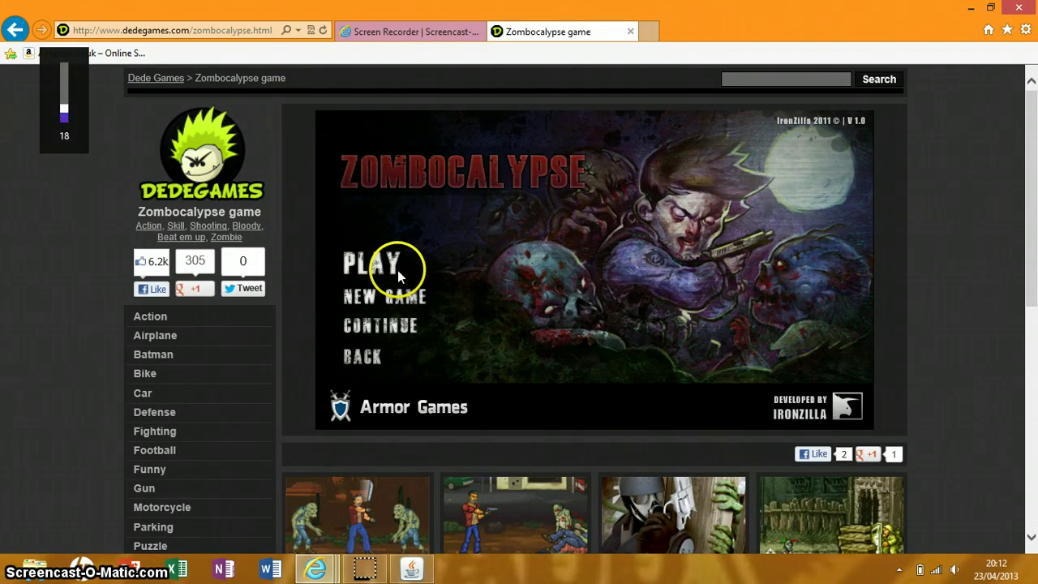
key("XF86AudioLowerVolume")
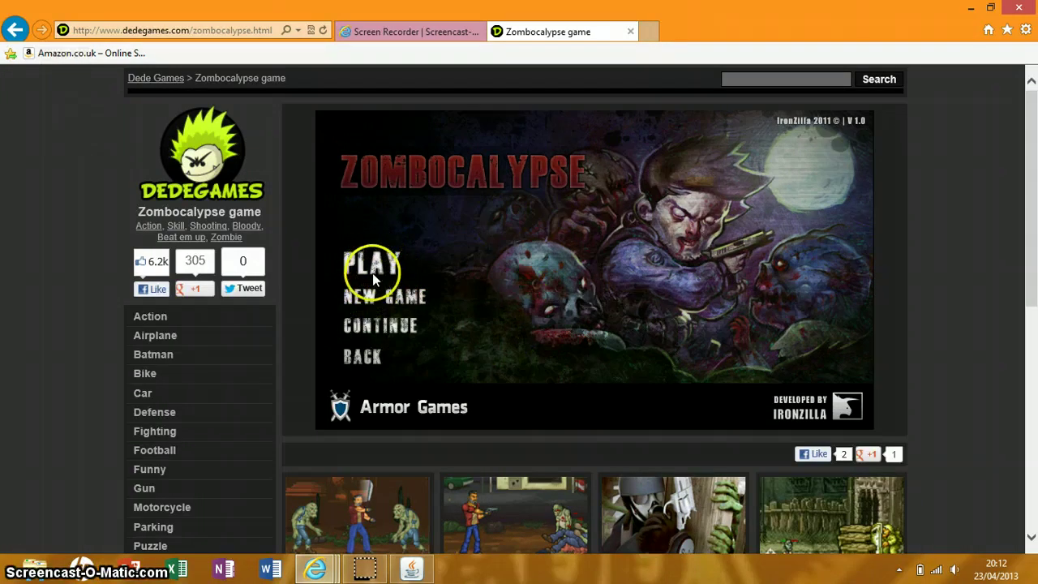
mouse_move(381, 325)
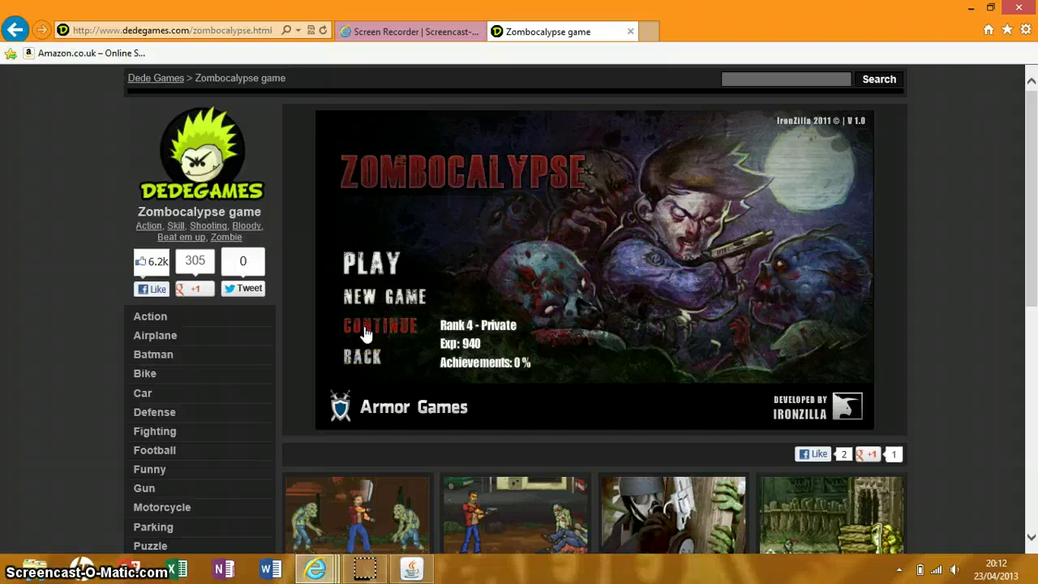
Continue the saved game and walk right swinging the machete
left_click(367, 332)
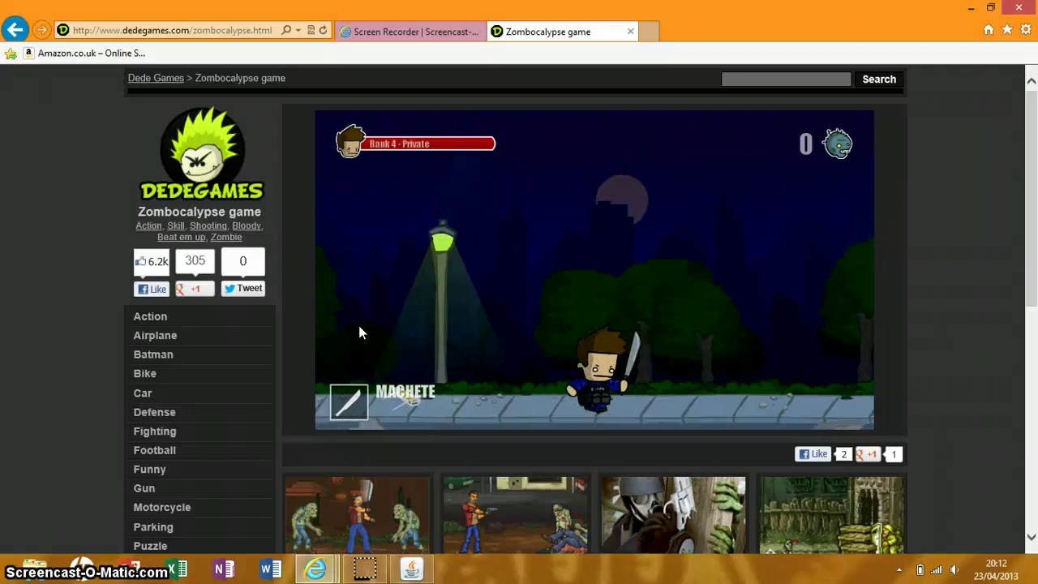
key("Right")
key("space")
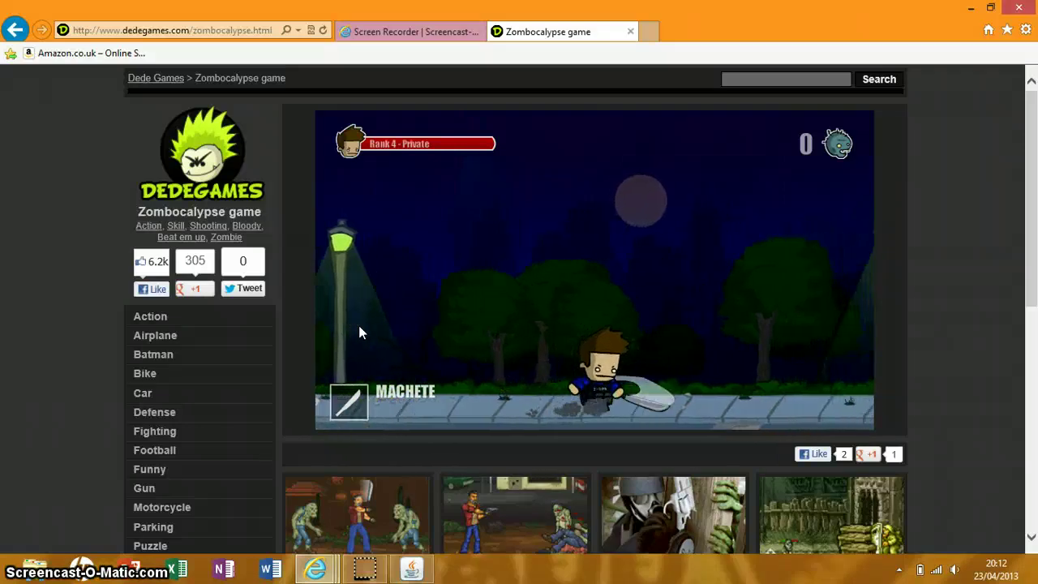
key("Right")
key("space")
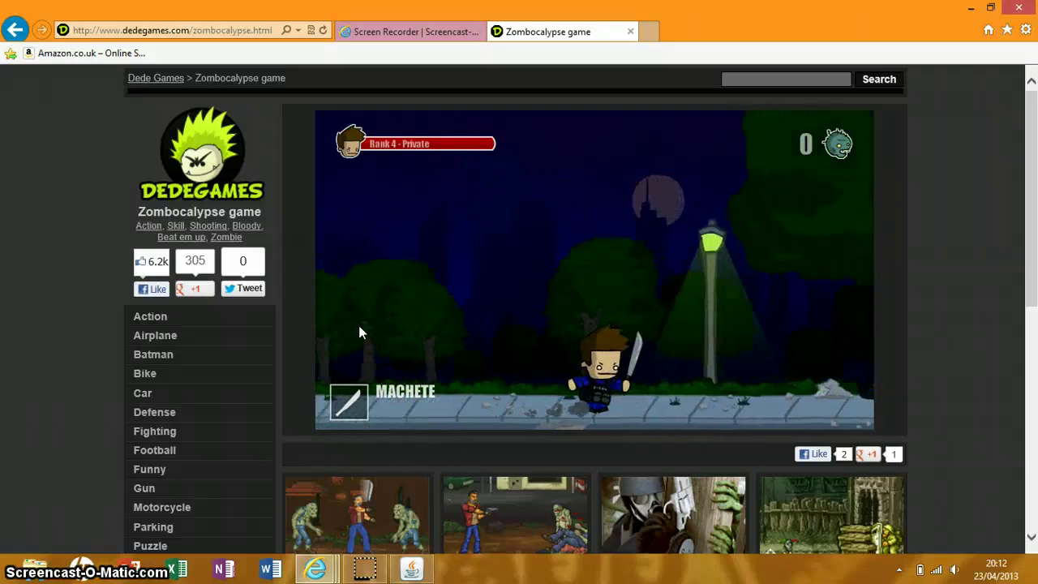
key("Right")
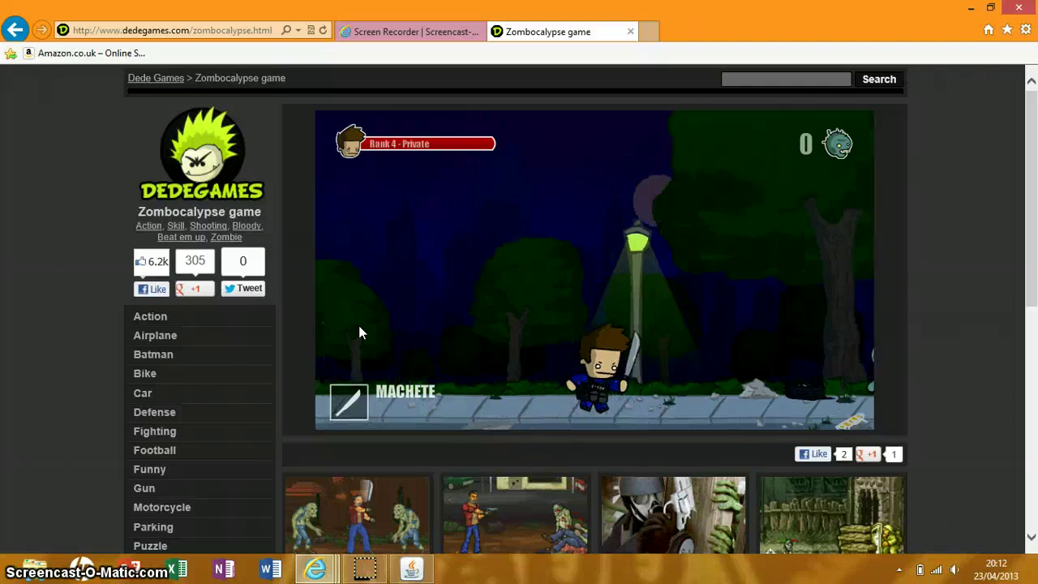
key("Right")
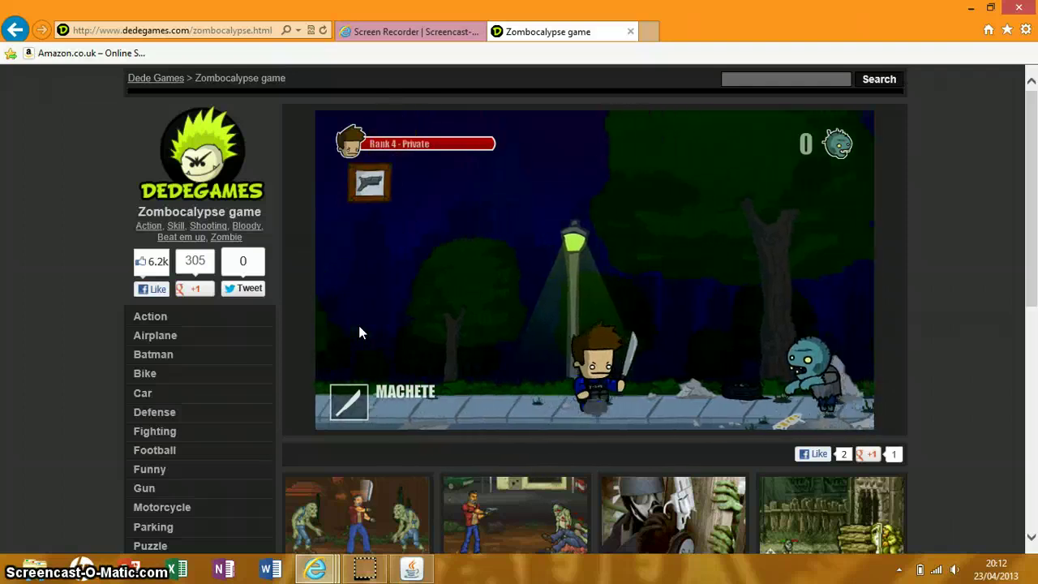
Walk left to the falling crate for PISTOL+, then head back right
key("Left")
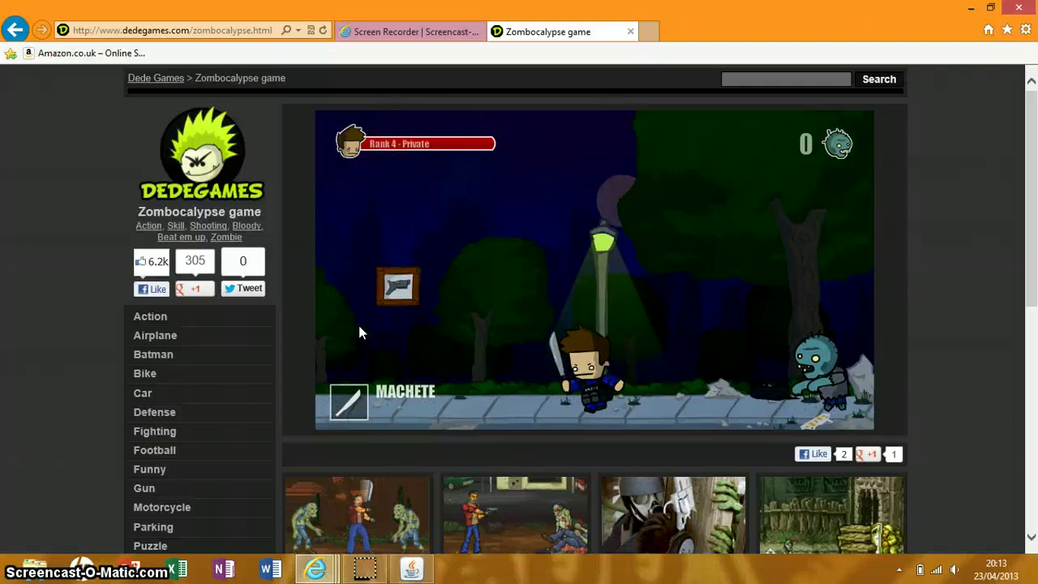
key("Left")
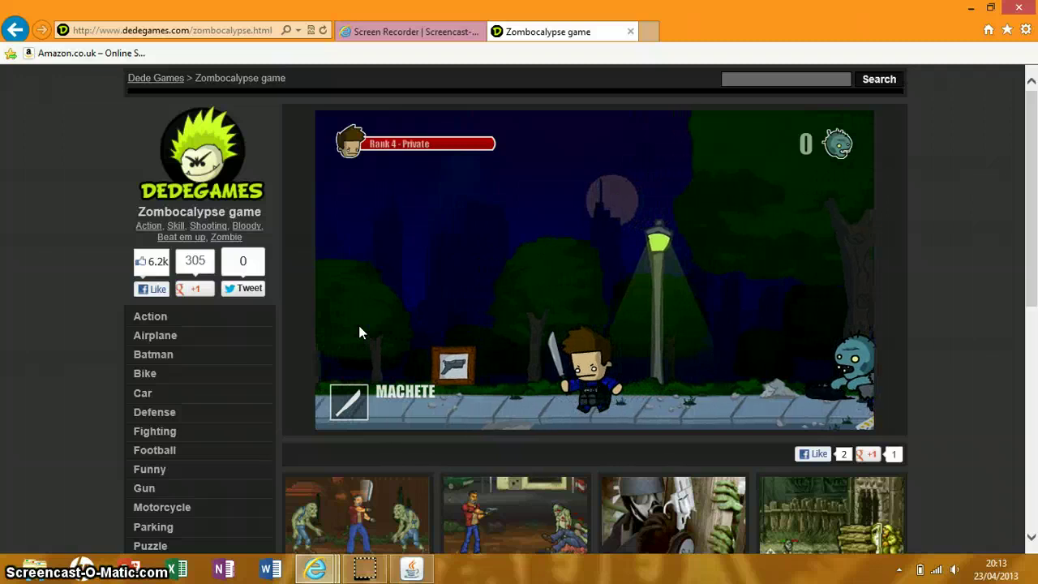
key("Left")
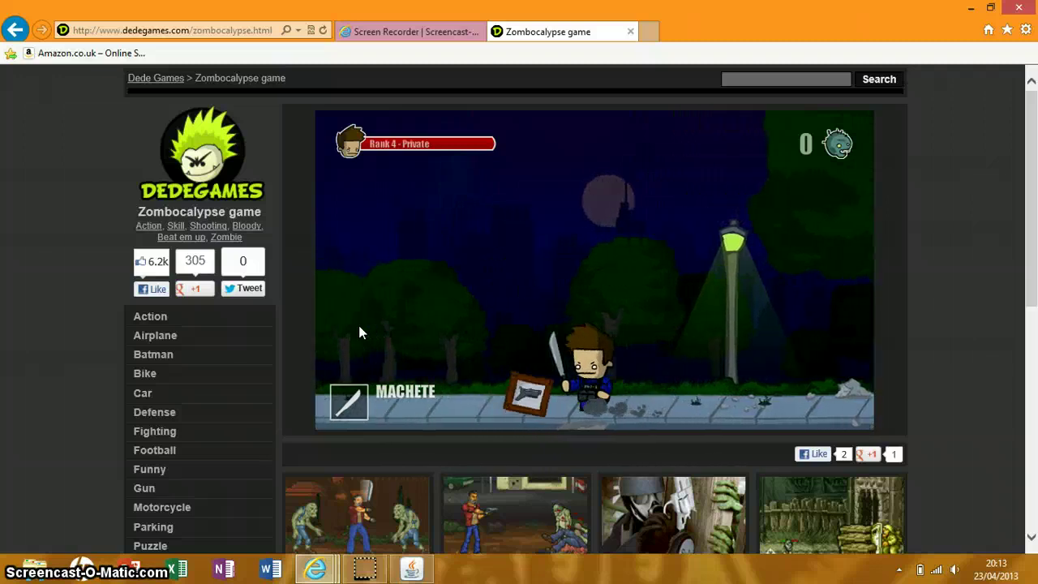
key("Left")
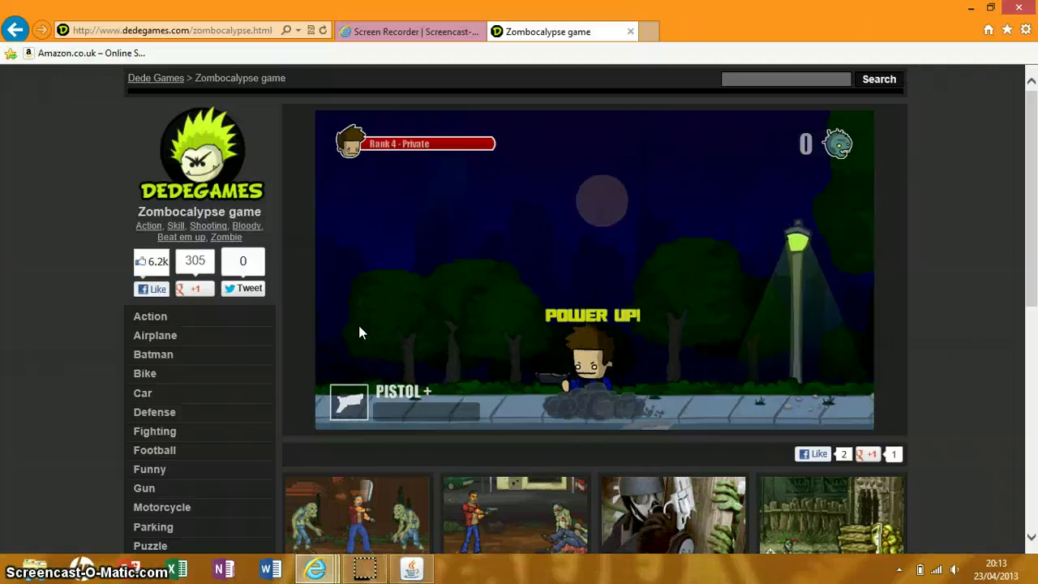
key("Right")
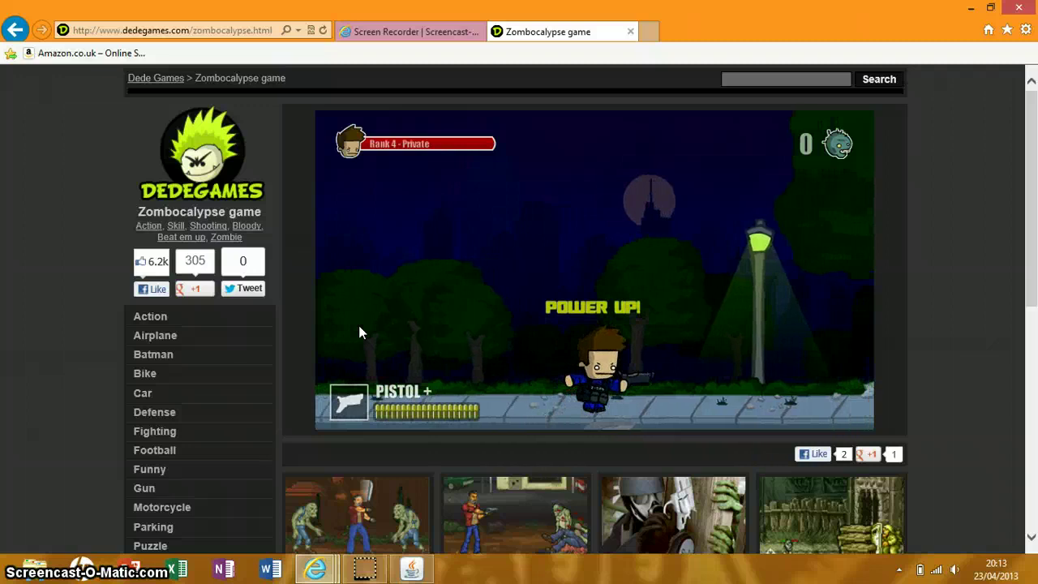
key("Right")
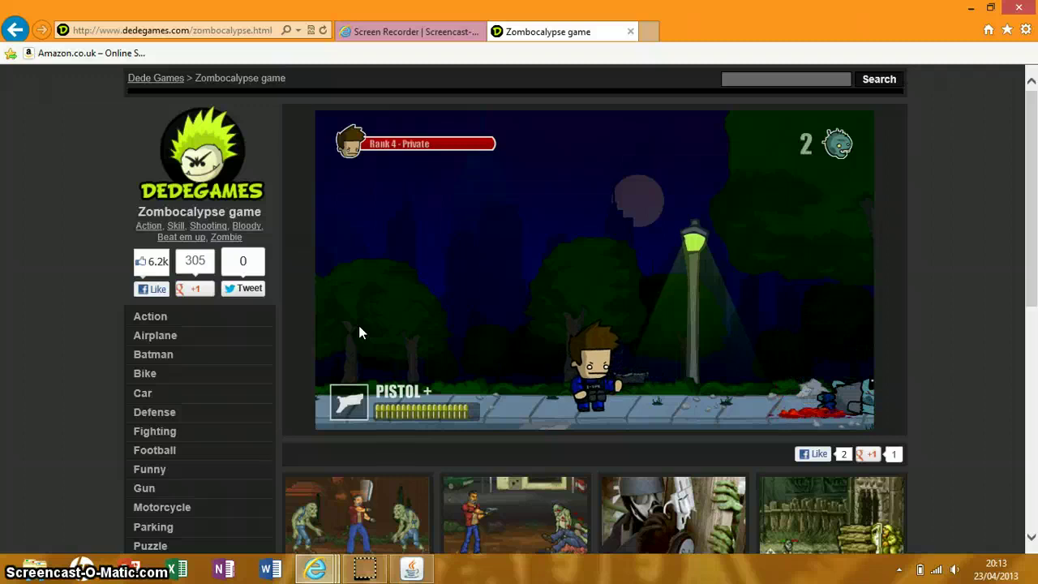
Patrol the street, shooting a zombie and collecting a weapon crate on the left
key("Right")
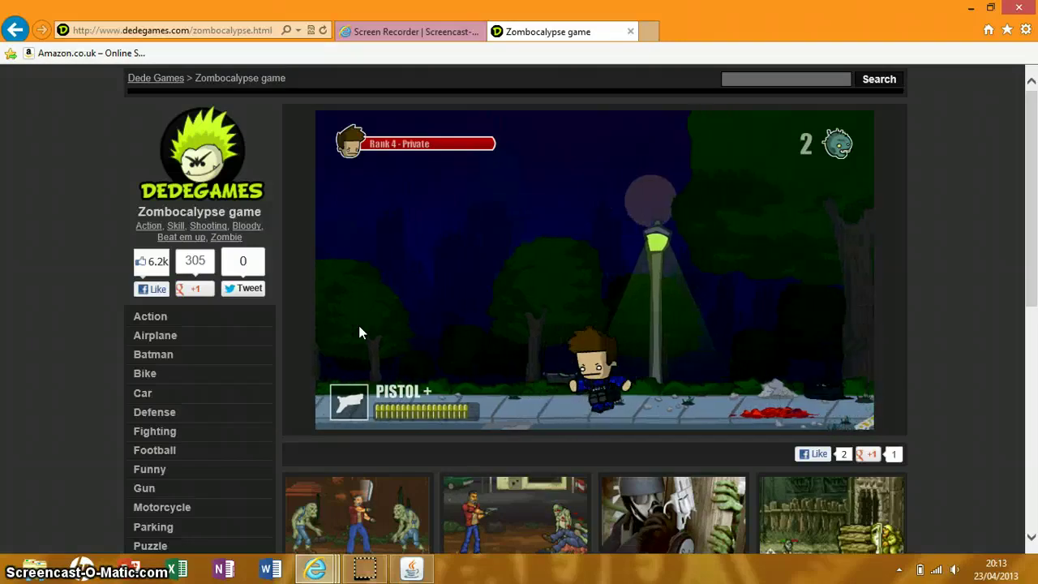
key("Right")
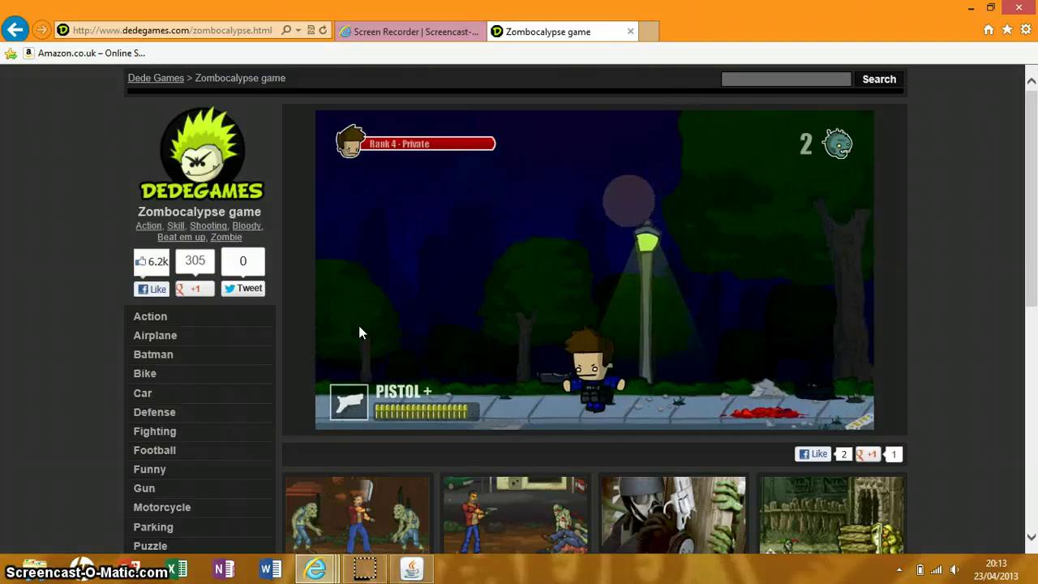
key("Left")
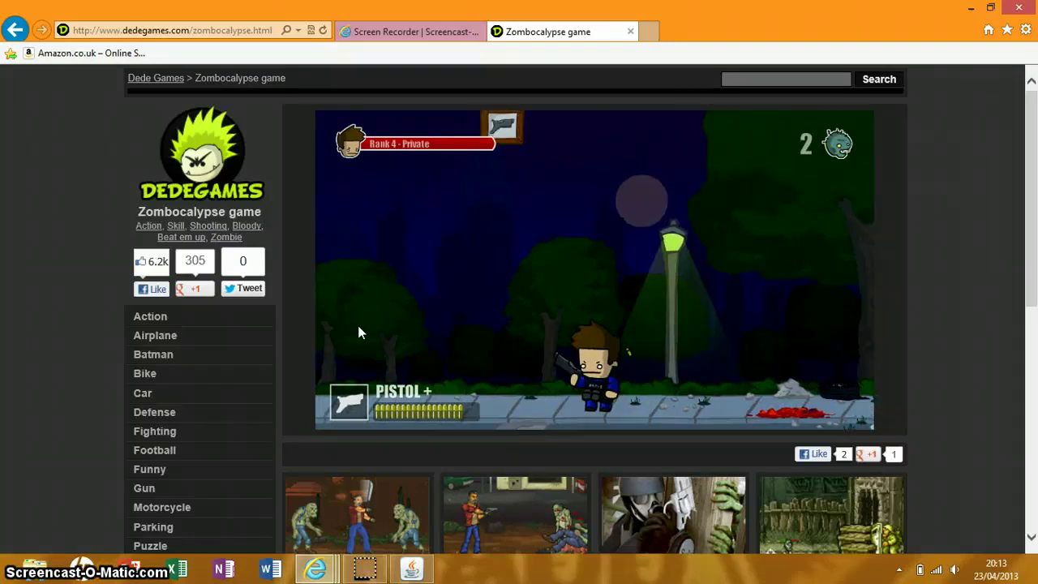
key("Left")
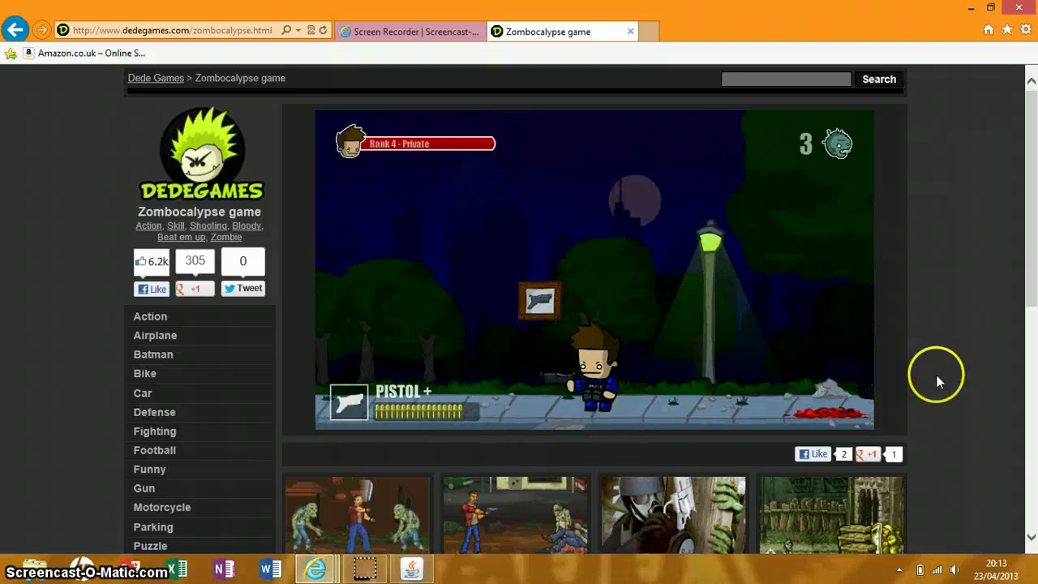
key("Left")
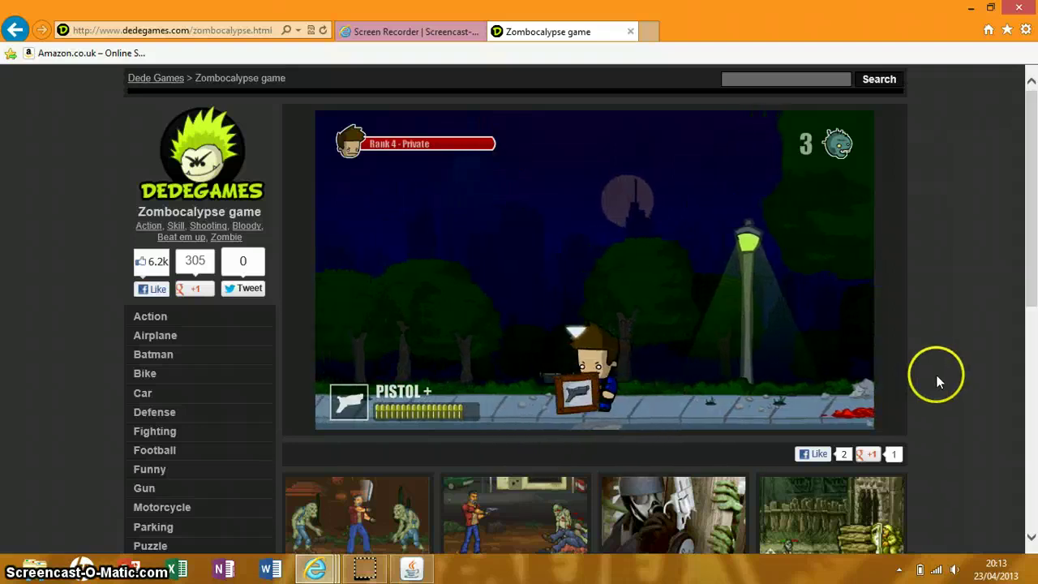
key("Left")
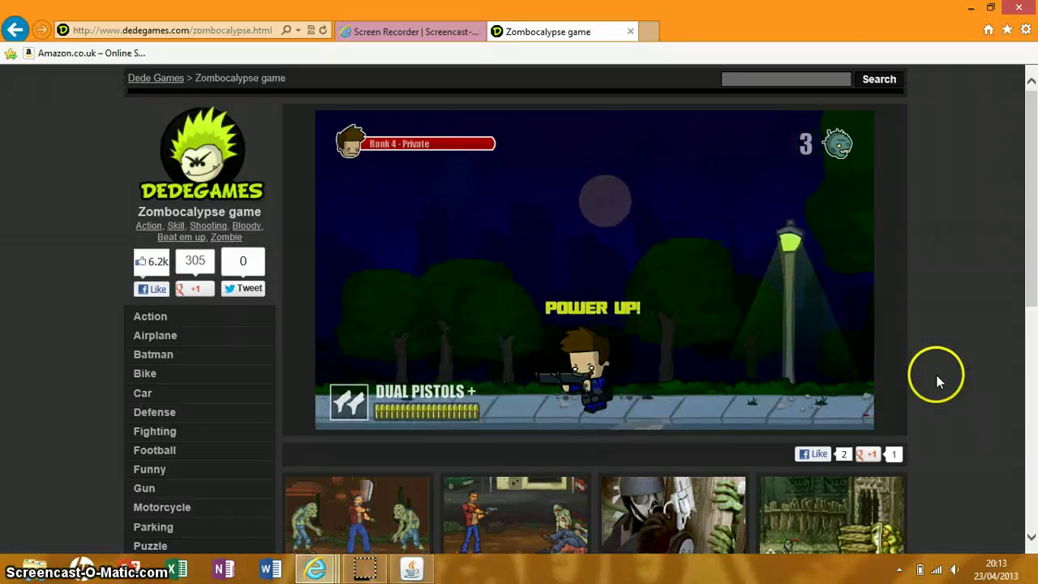
key("Left")
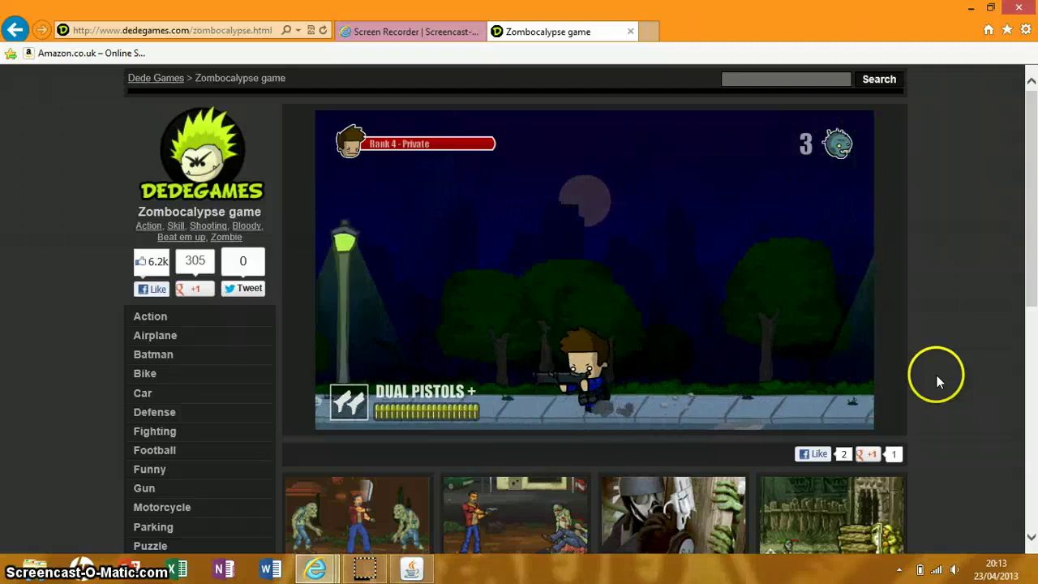
key("Left")
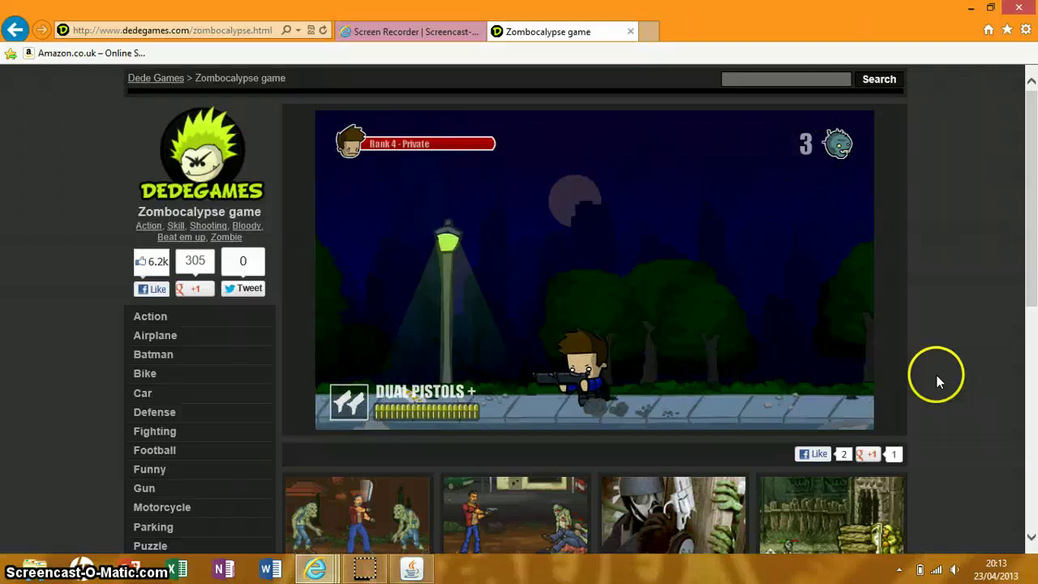
key("Left")
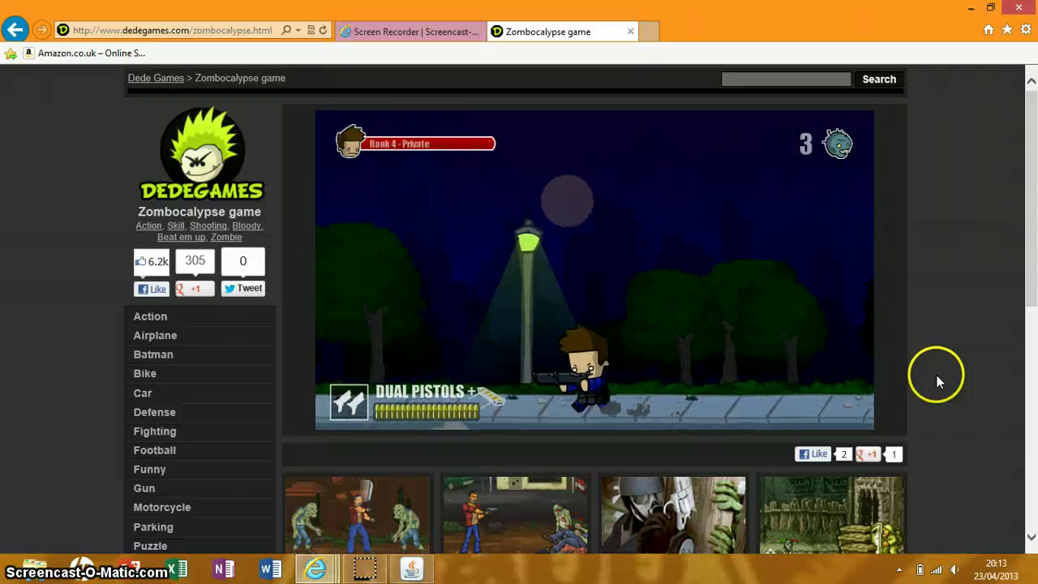
key("Left")
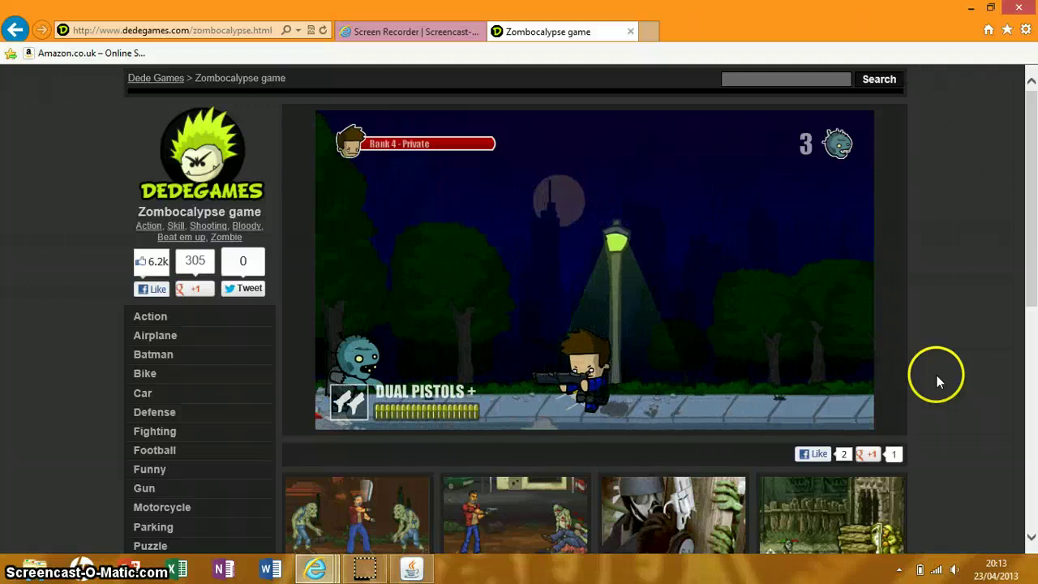
key("space")
key("space")
key("space")
key("space")
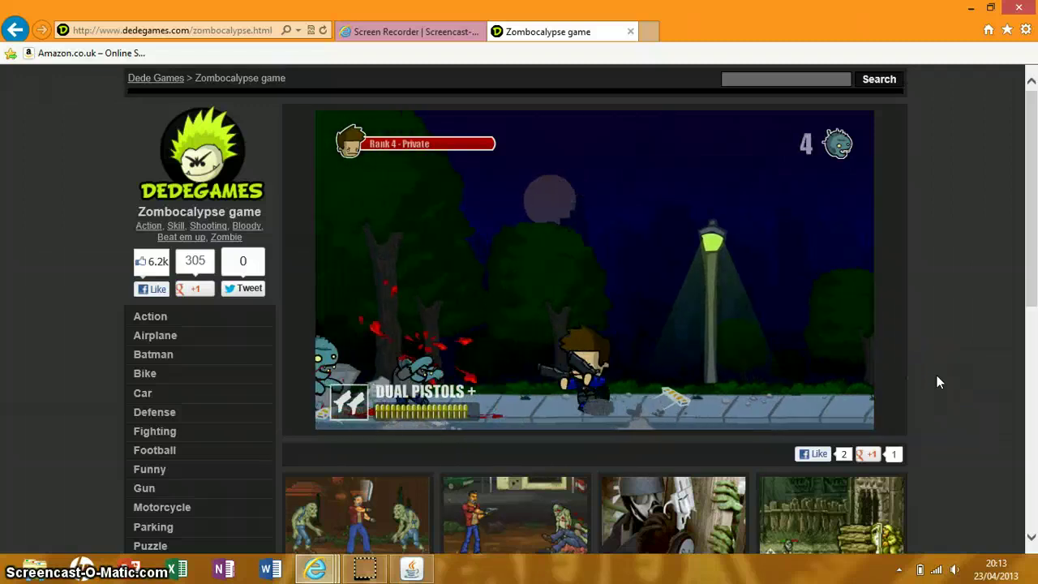
Turn right, gun down the zombie there, and walk on right
key("Left")
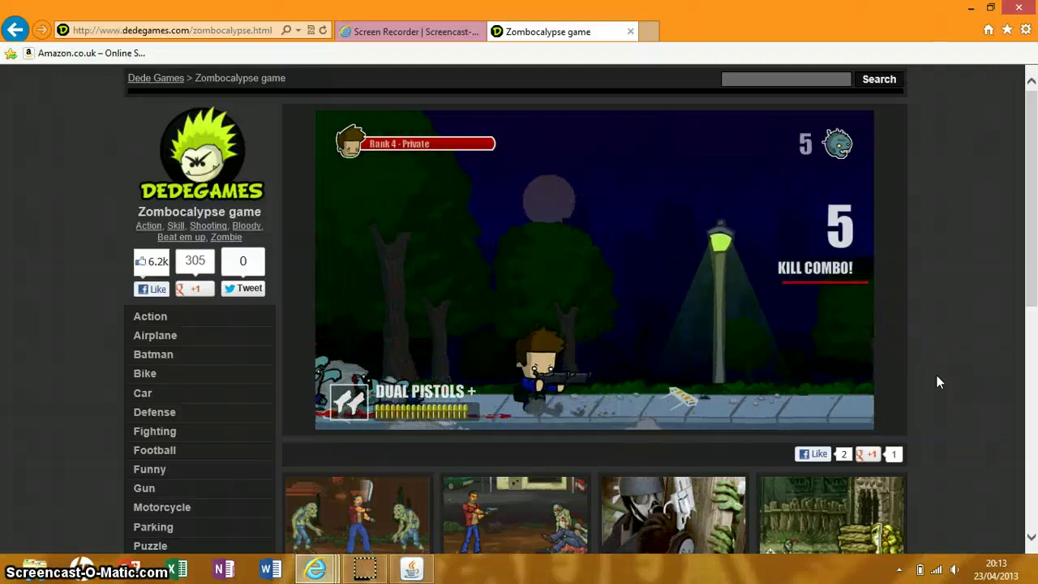
key("Right")
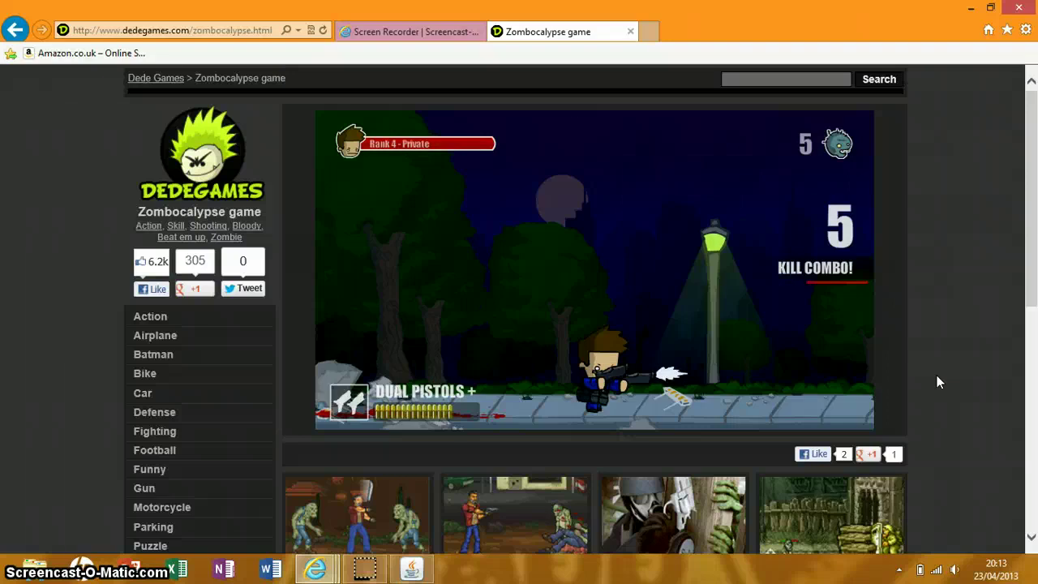
key("Right")
key("space")
key("Right")
key("space")
key("Right")
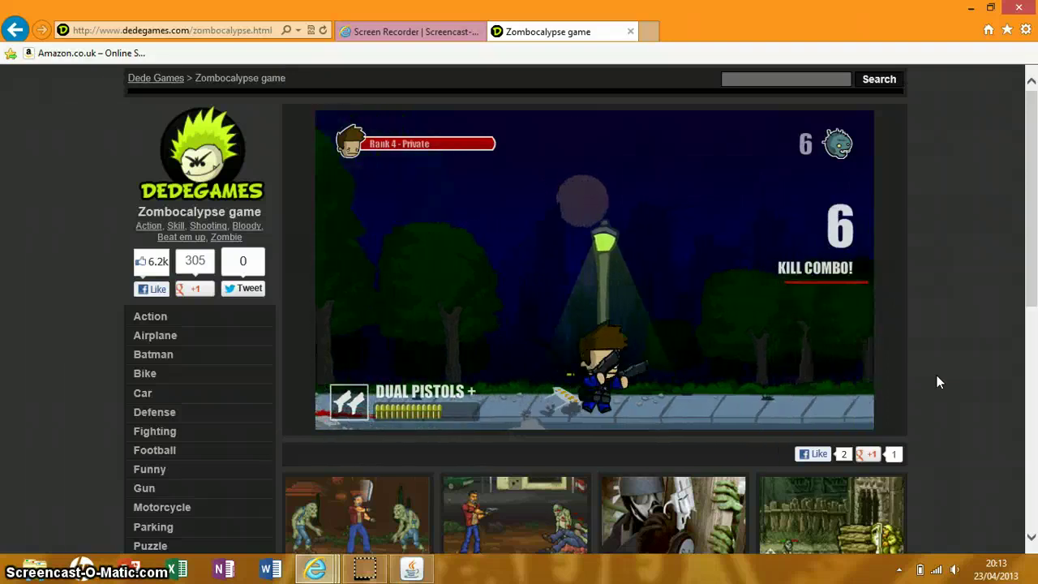
key("Right")
key("Right")
key("Right")
key("Right")
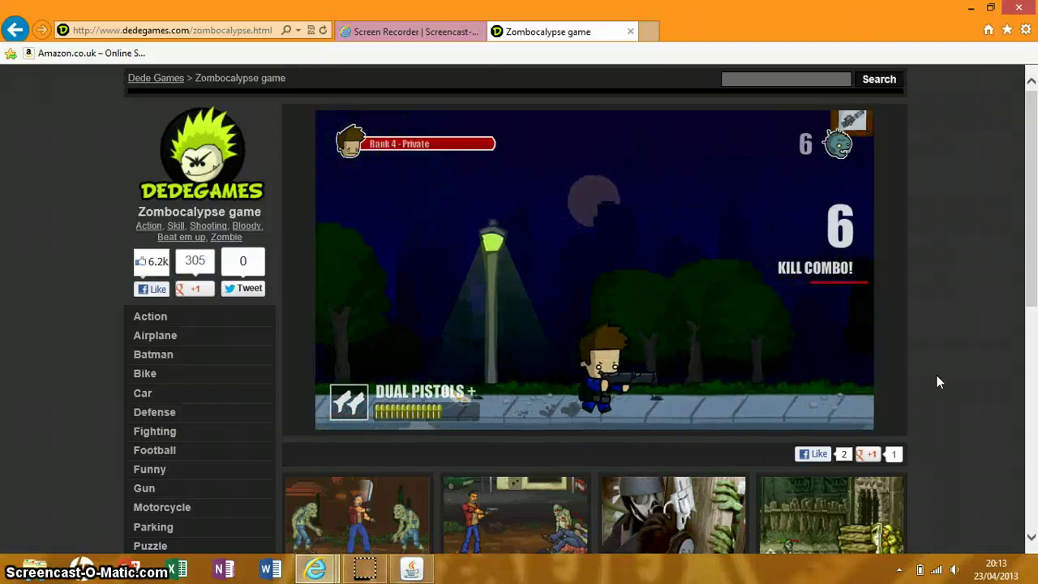
key("Right")
Shoot while walking right, raising kills to 8, toward the fallen crate
key("space")
key("Right")
key("Right")
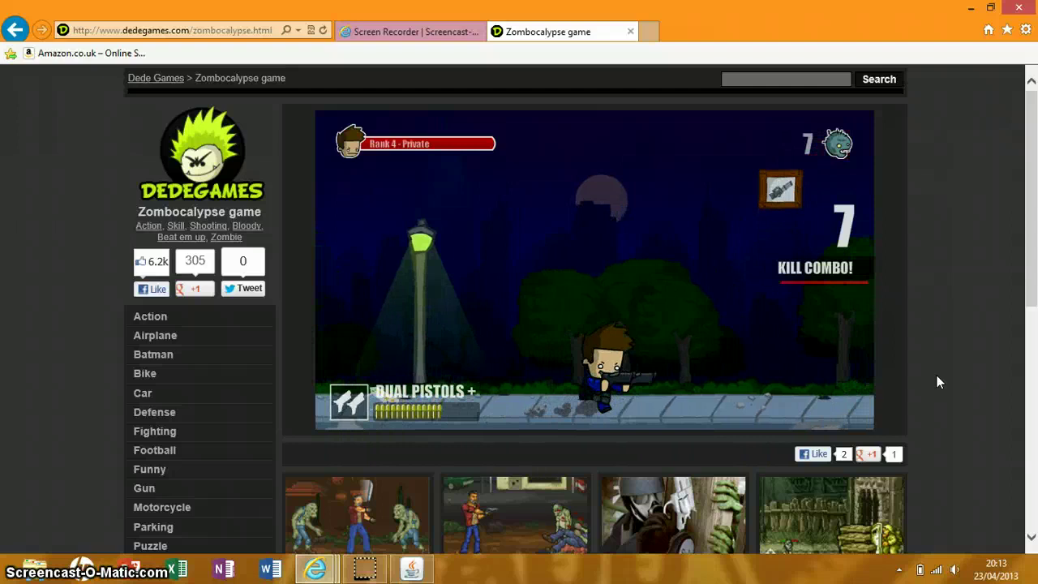
key("space")
key("Right")
key("Right")
key("Right")
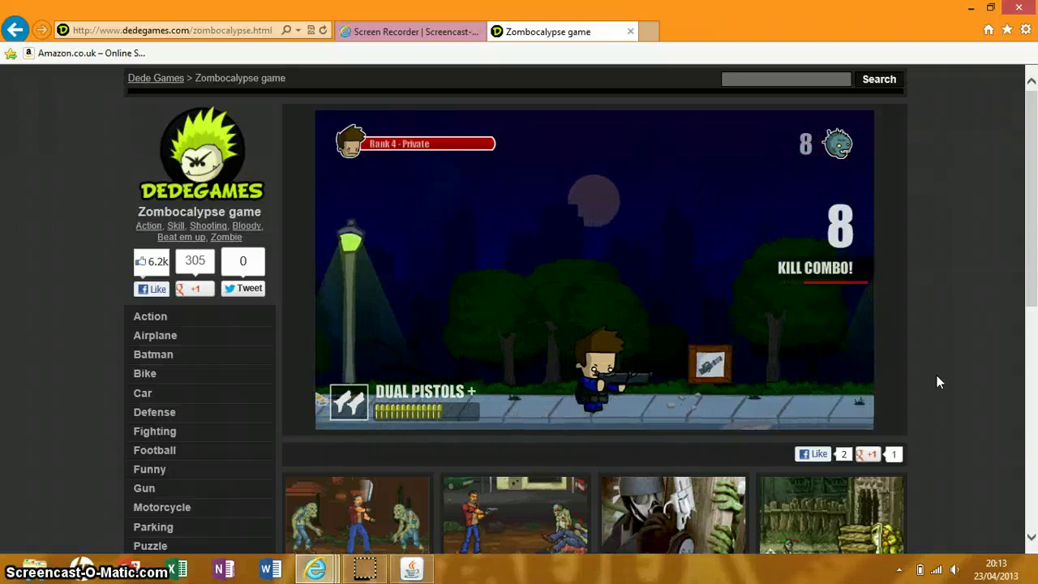
key("Right")
key("Right")
key("Right")
key("Right")
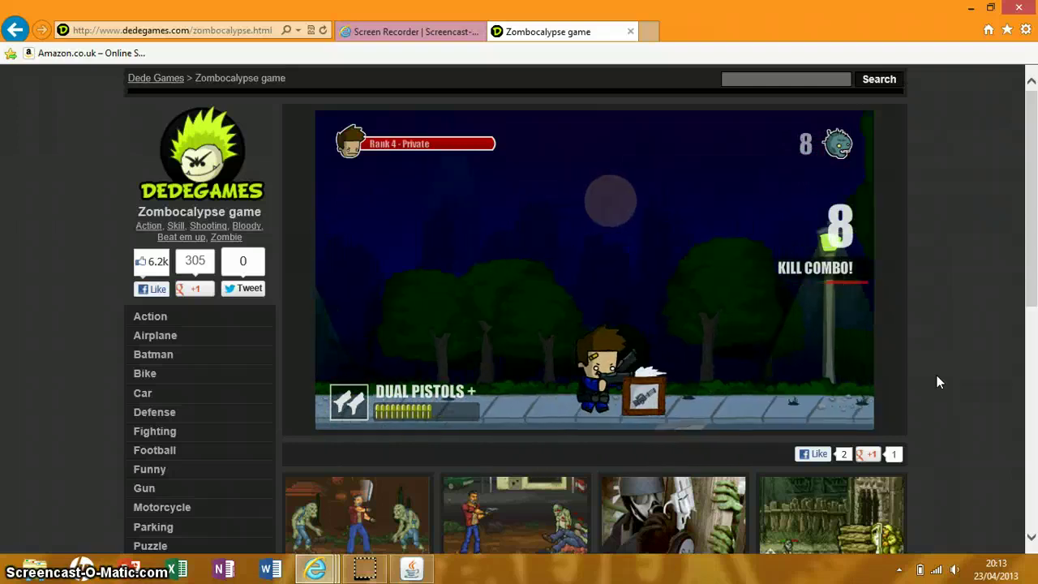
key("Right")
key("Right")
key("Right")
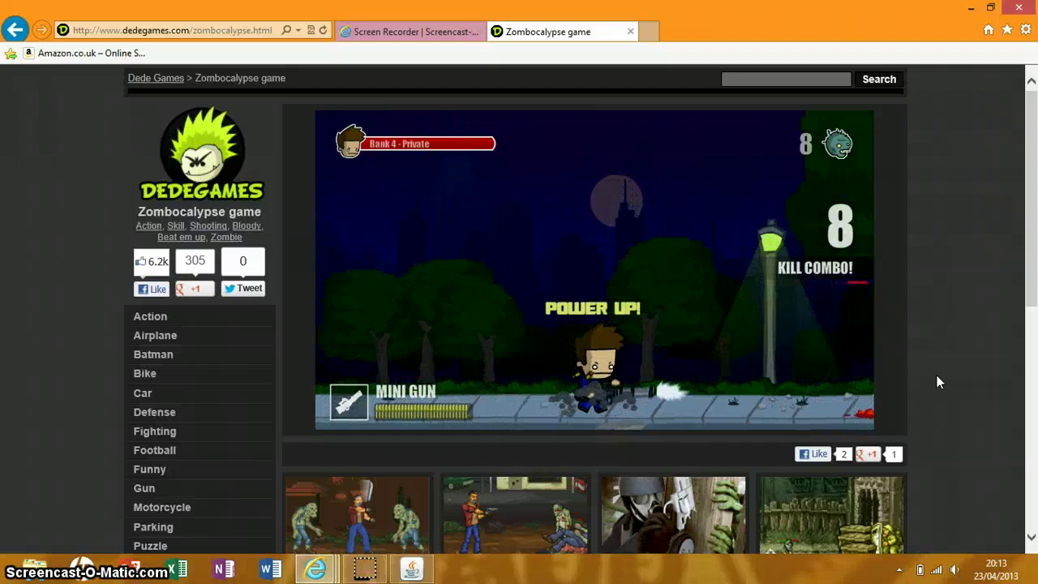
Fire the mini gun left, then turn back right and reposition
key("Left")
key("space")
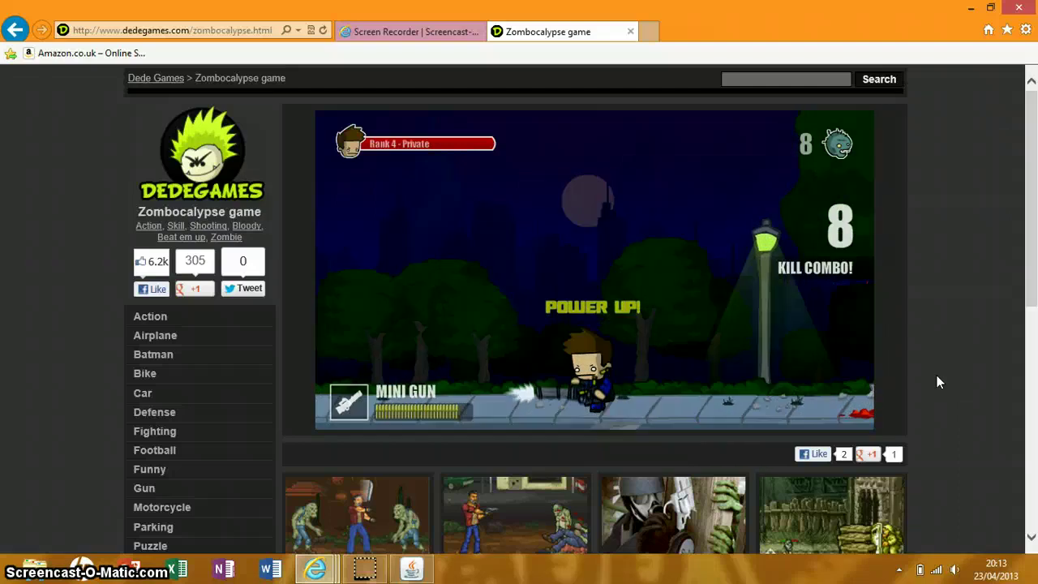
key("Right")
key("space")
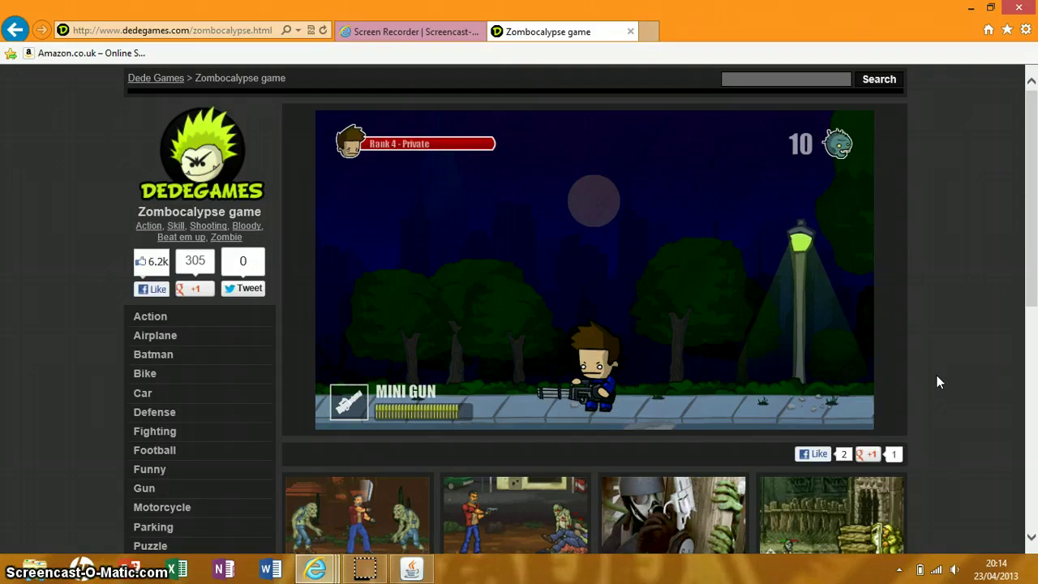
key("Left")
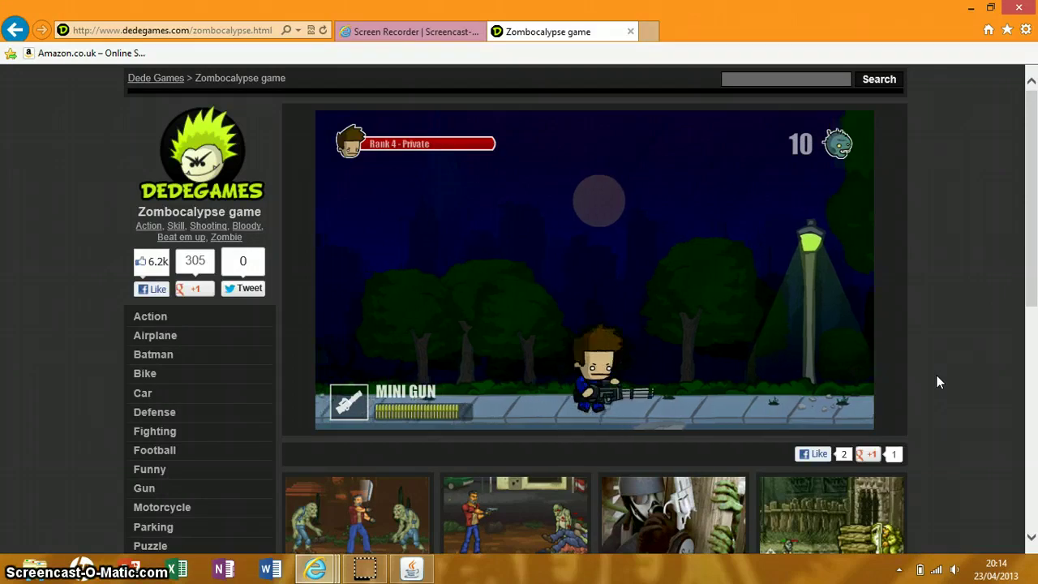
key("Right")
Walk left firing to grab the mini gun power-up and extend the combo
key("Left")
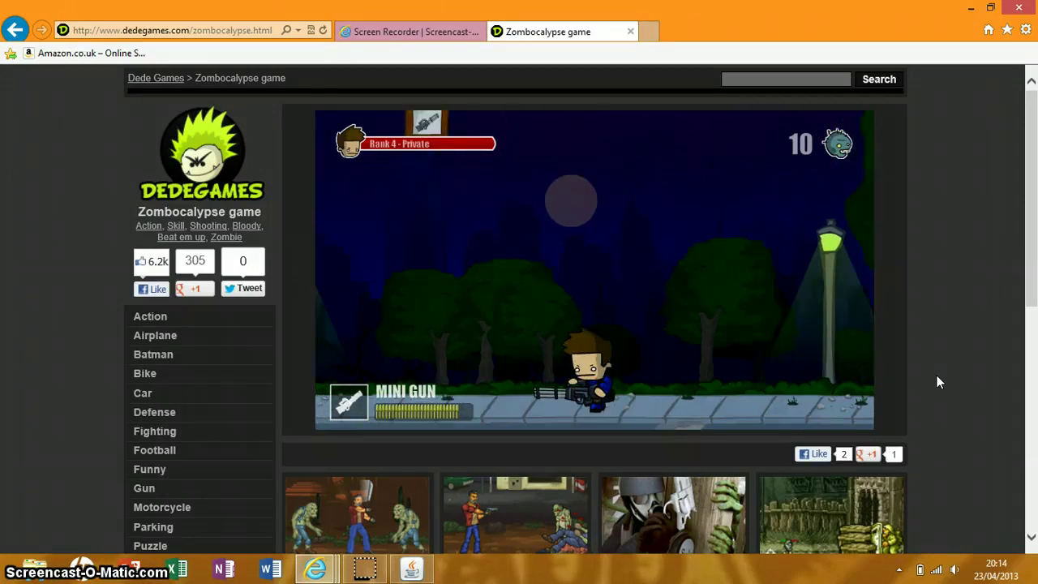
key("Left")
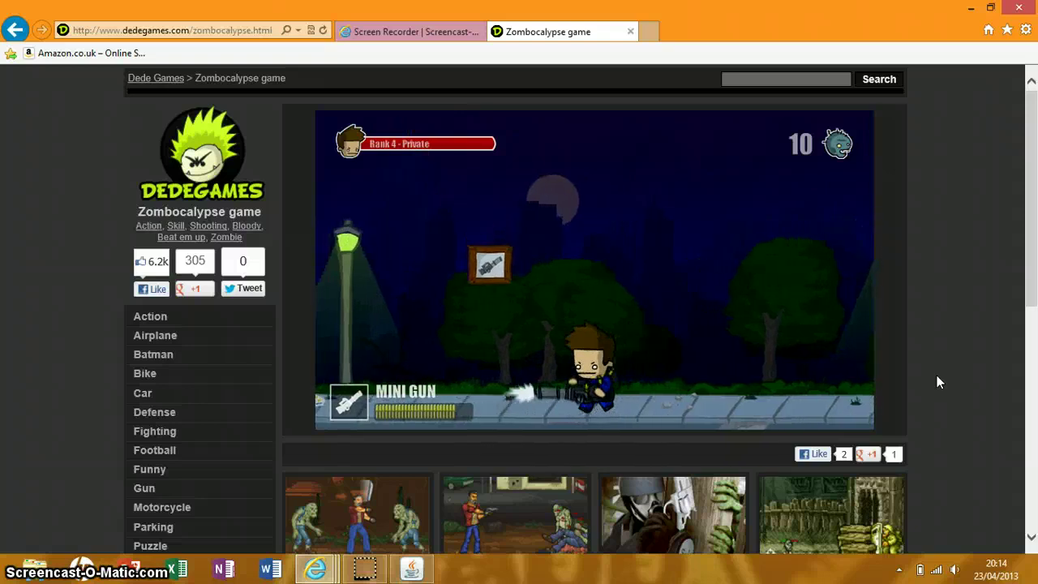
key("Left")
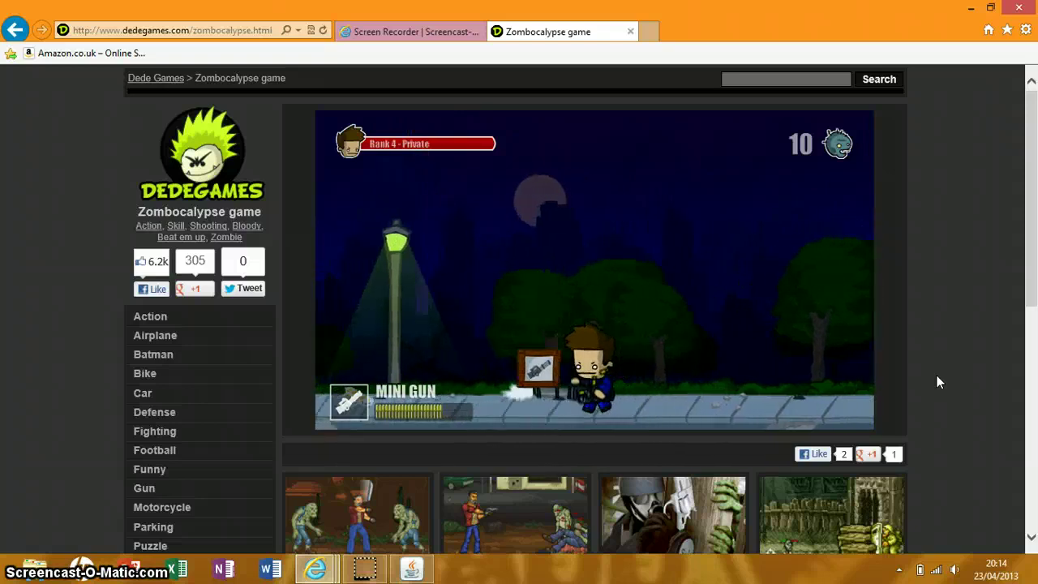
key("Left")
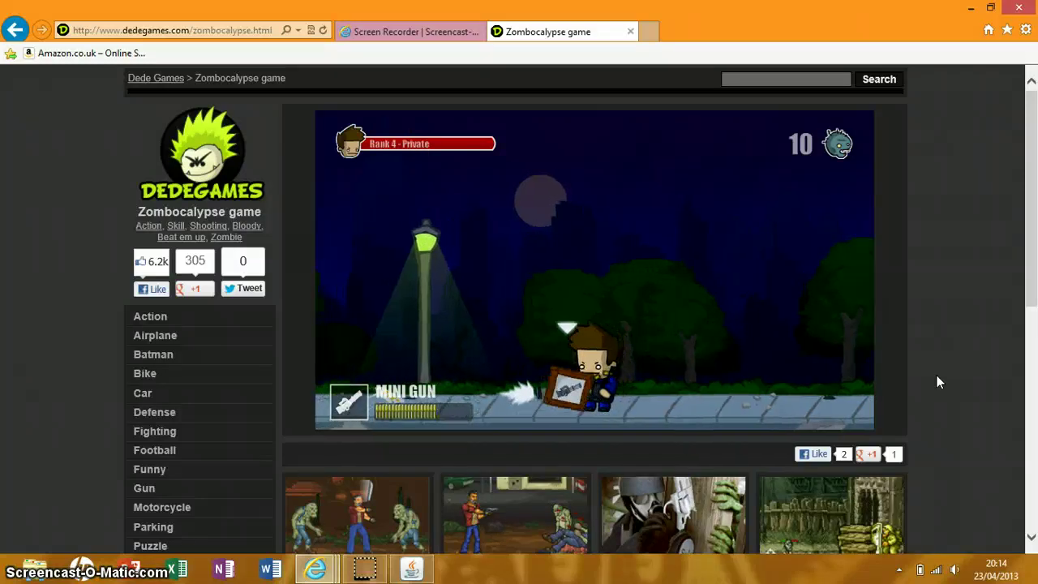
key("Left")
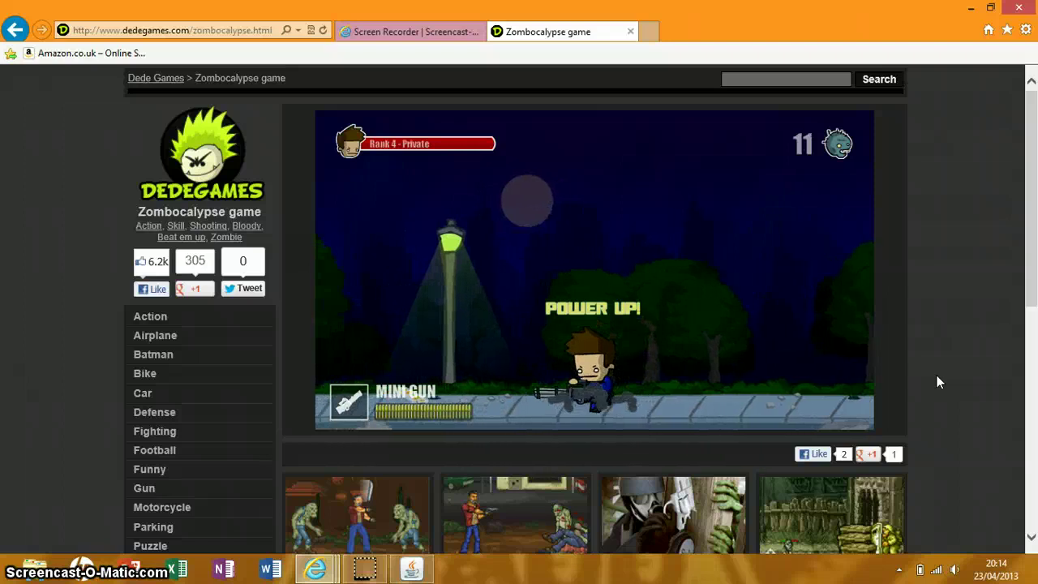
key("Left")
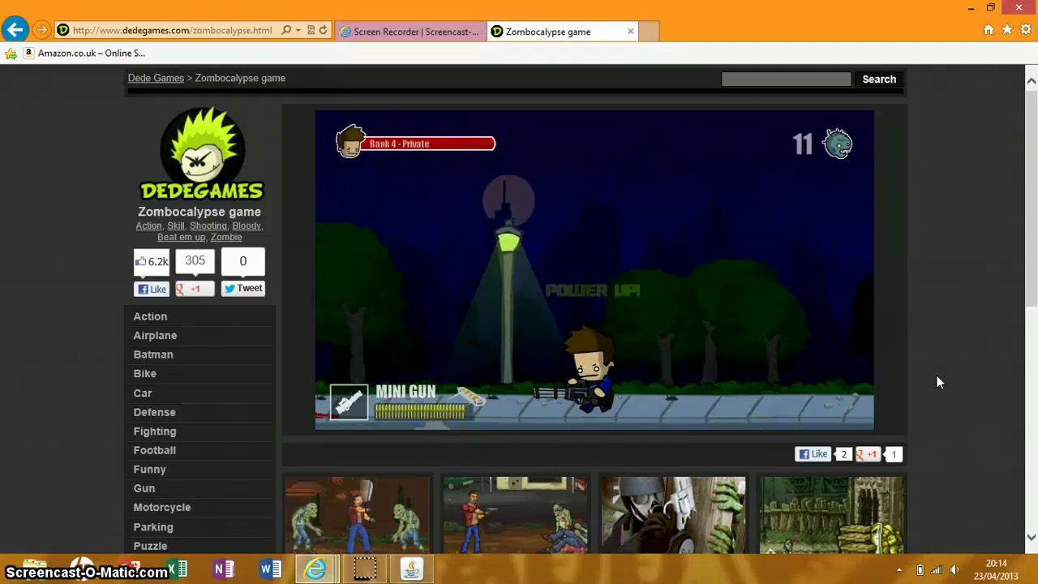
key("Left")
key("Left")
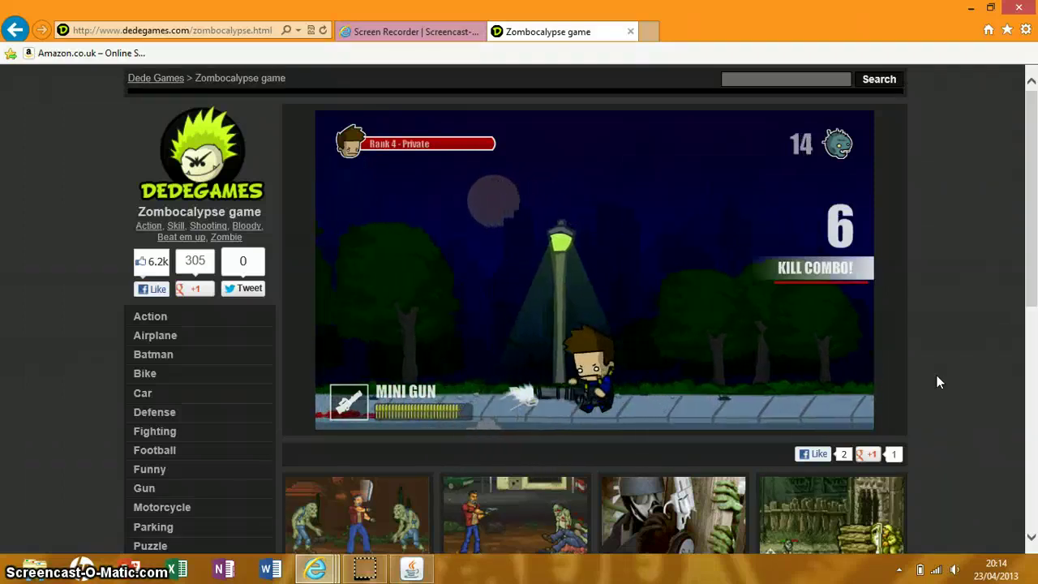
key("Left")
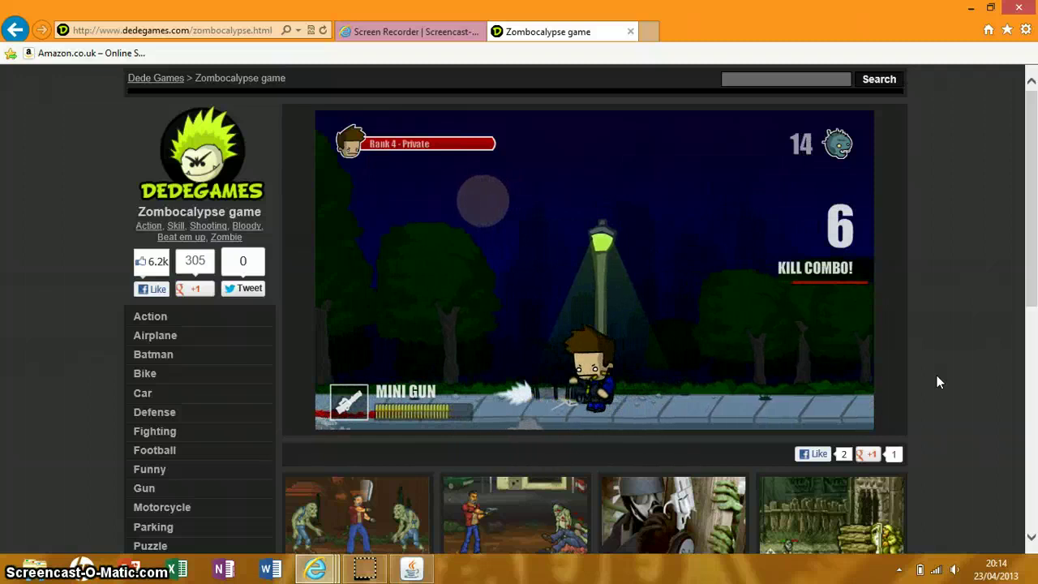
key("Left")
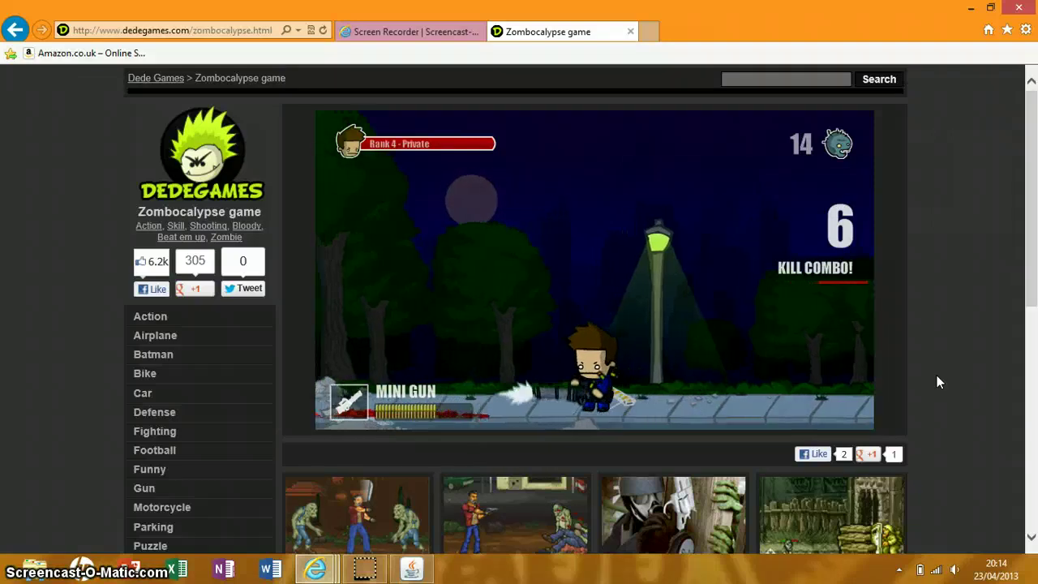
Turn to shoot zombies on both sides, then advance right firing
key("Right")
key("Right")
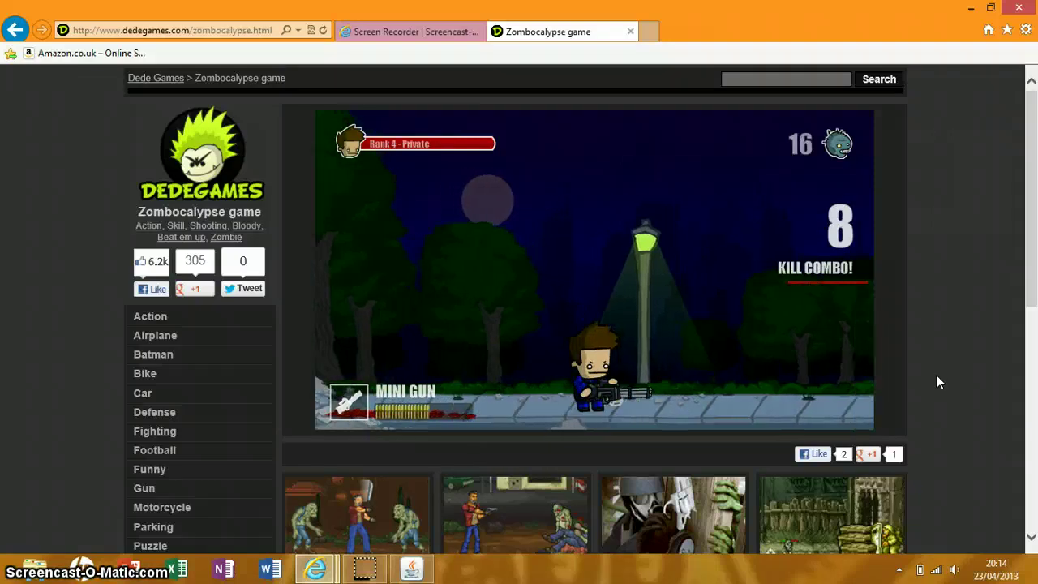
key("Left")
key("Left")
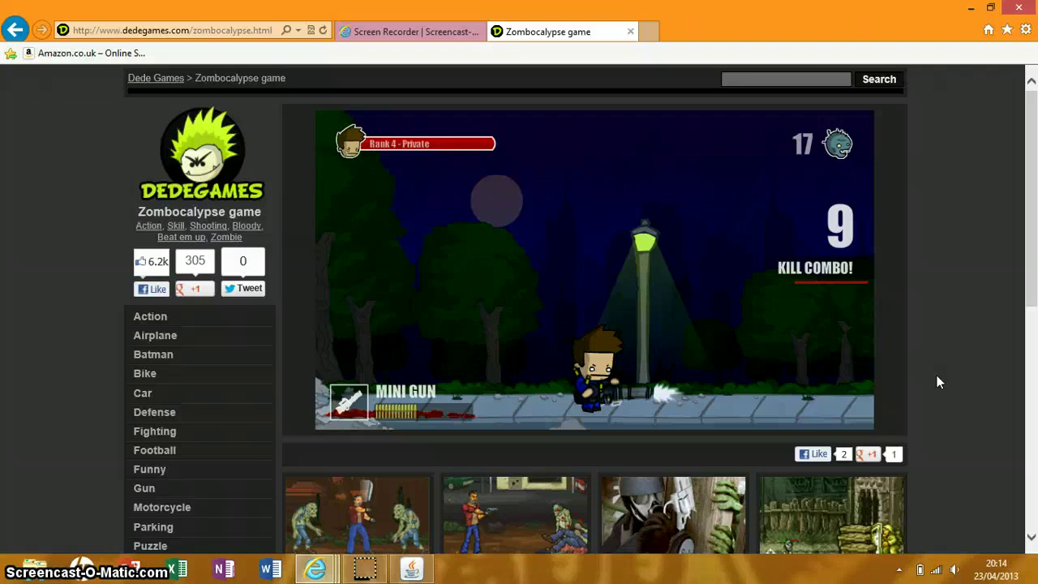
key("Right")
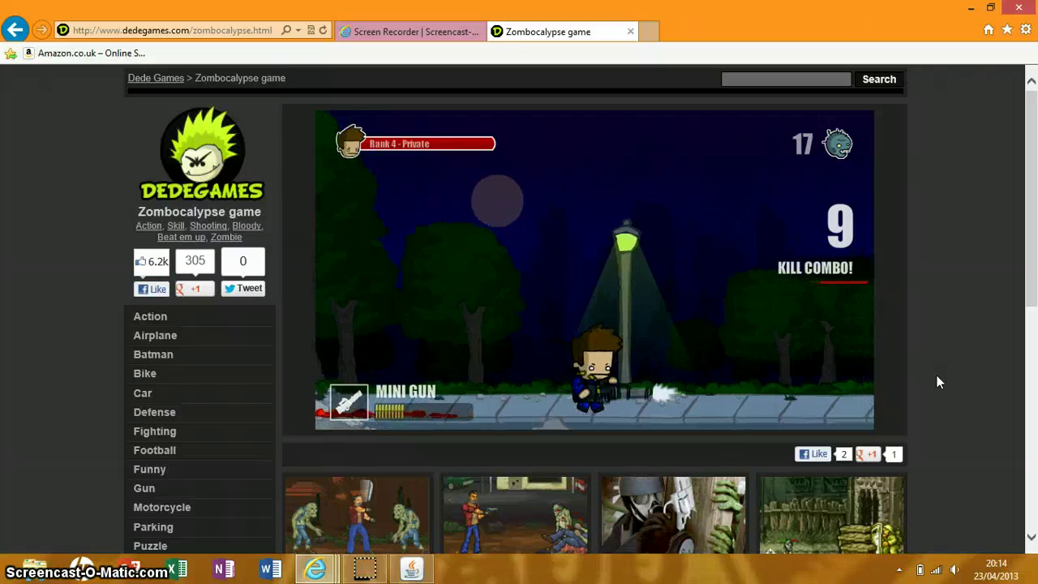
key("Right")
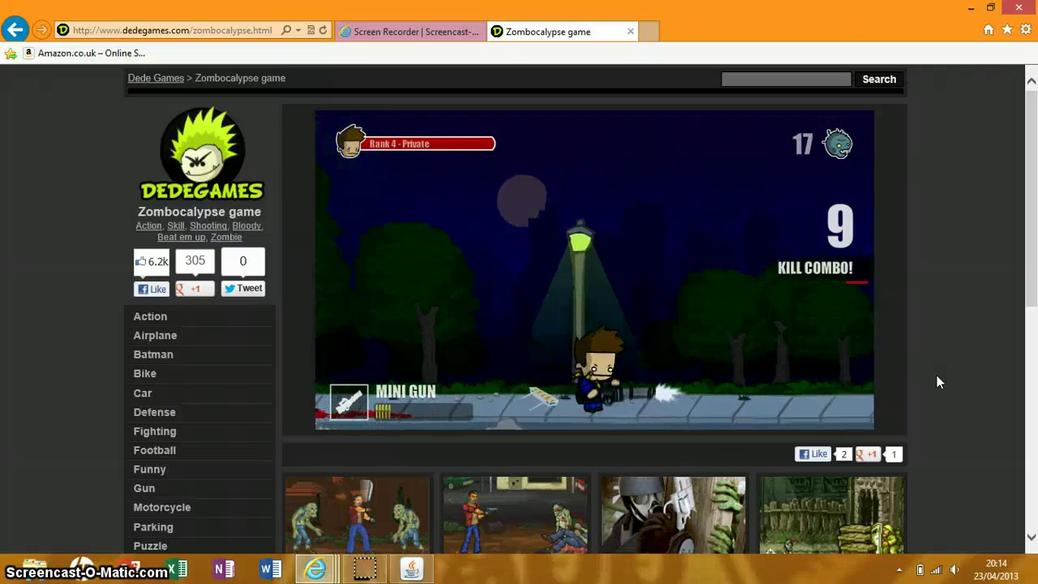
key("Right")
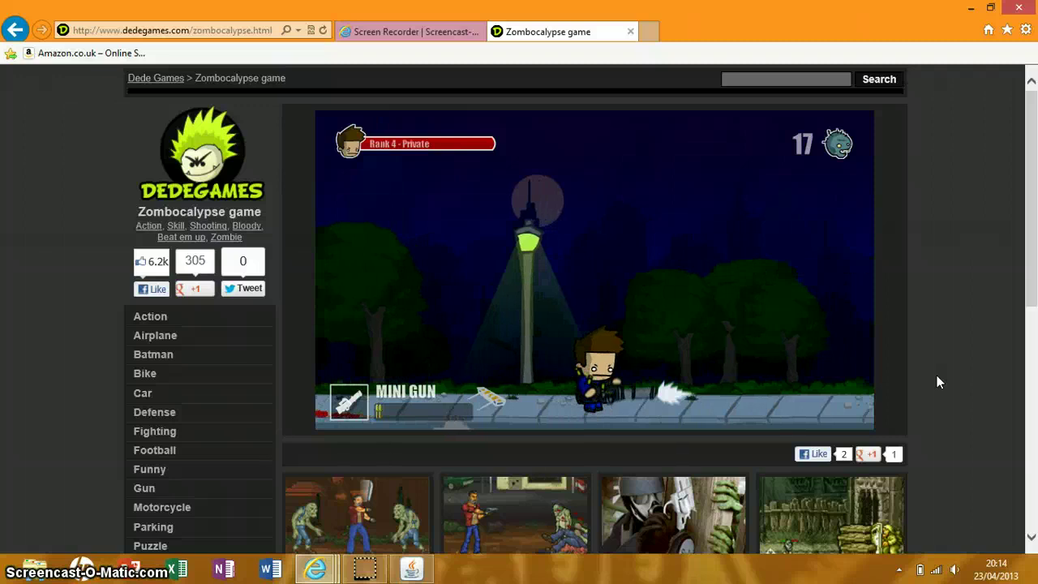
Reach 19 kills and walk right onto the weapon crate for a power-up
key("Left")
key("Right")
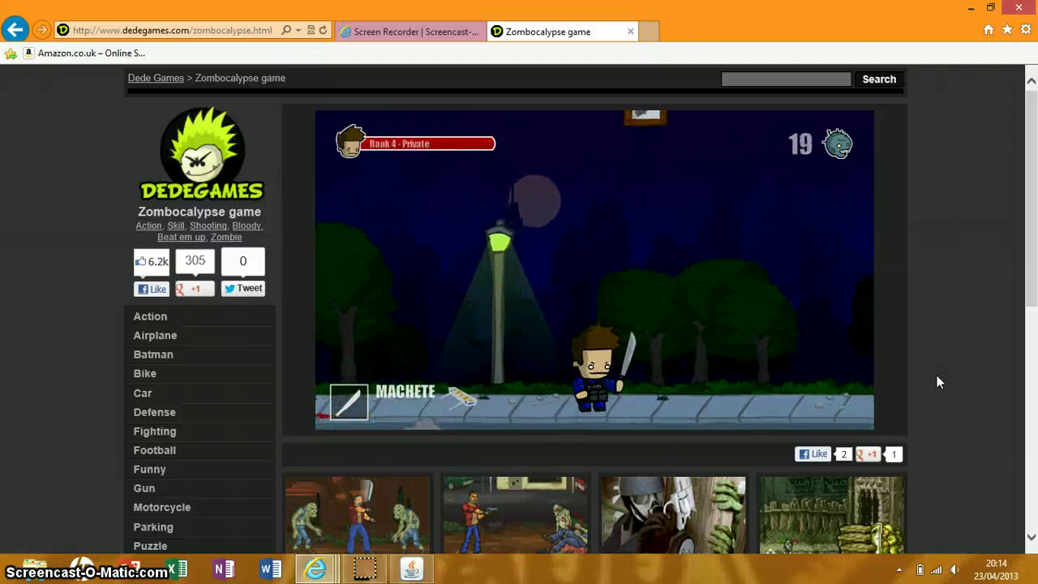
key("Right")
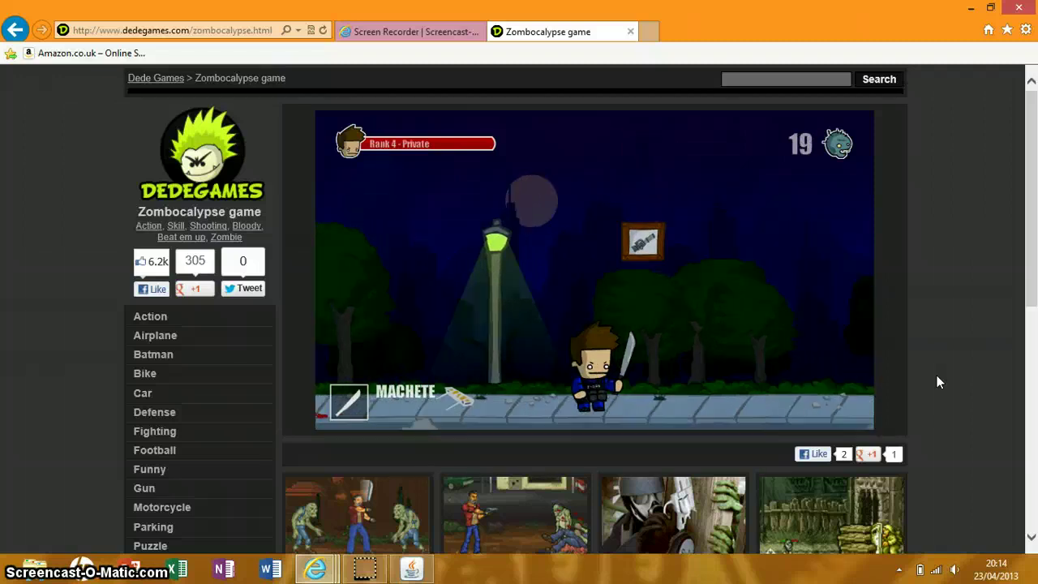
key("Right")
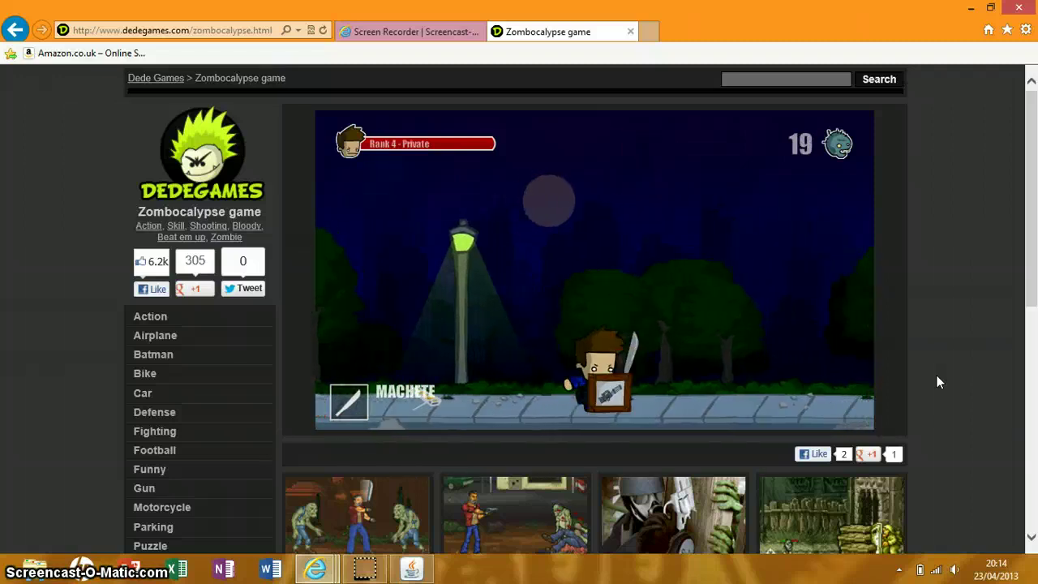
key("Right")
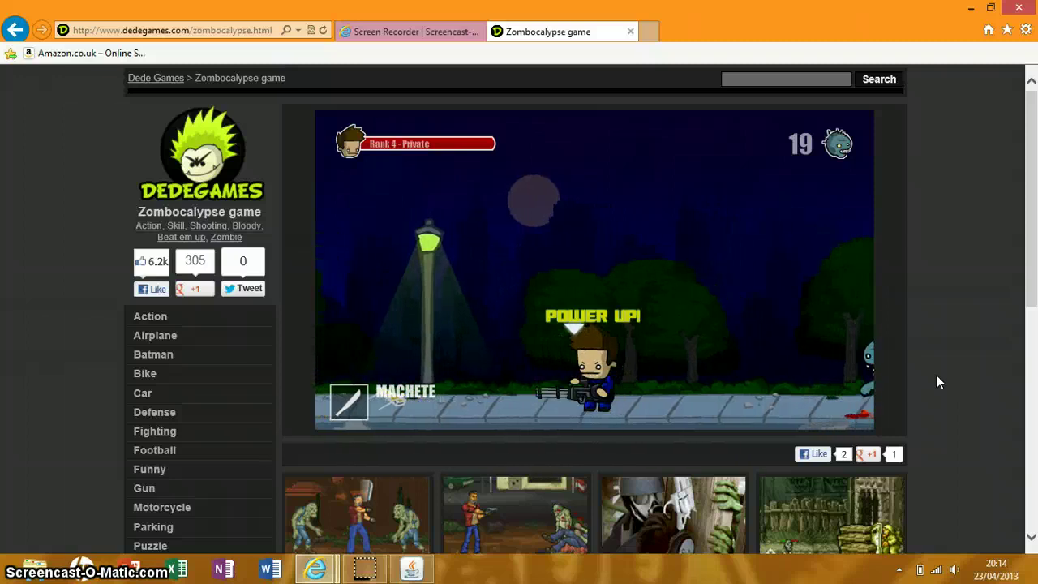
Spray mini gun fire at zombies to the right, left, and right again
key("space")
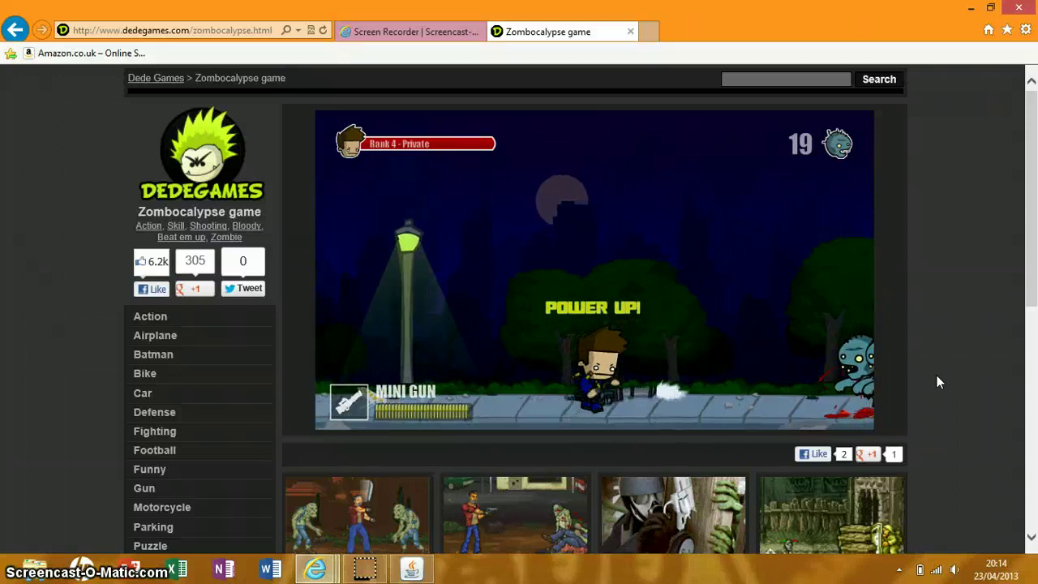
key("Right")
key("space")
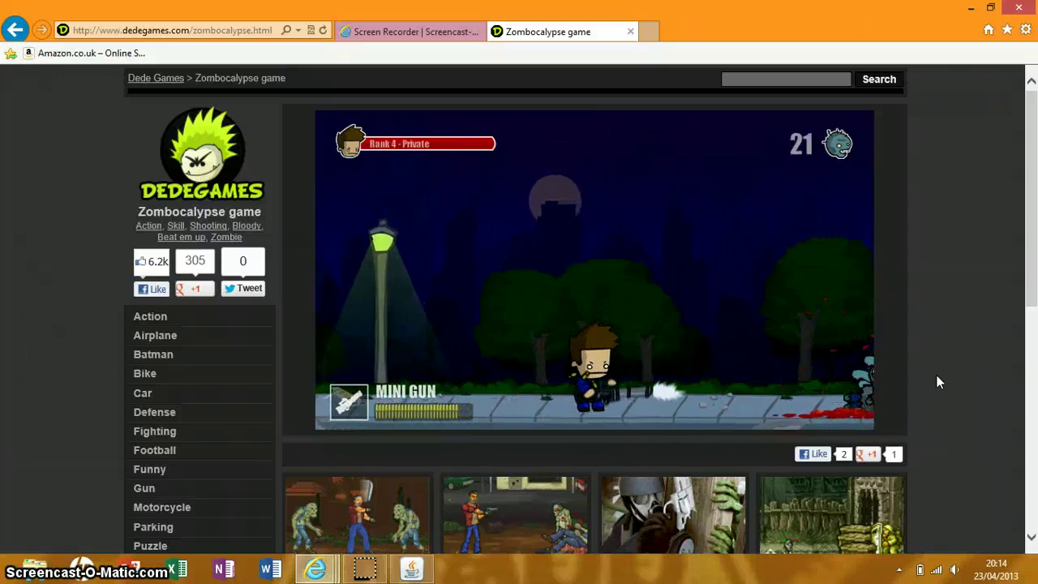
key("Left")
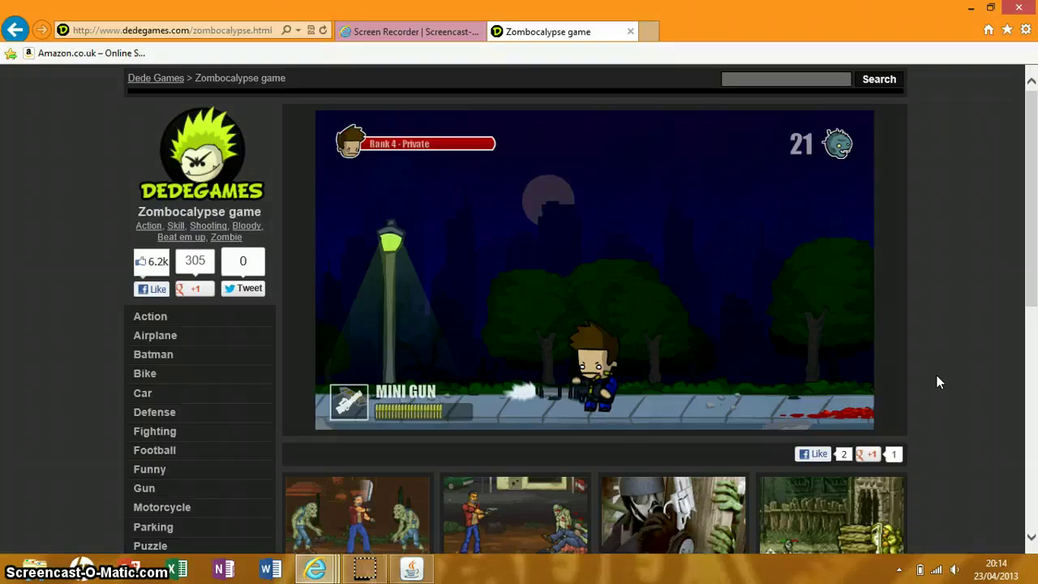
key("space")
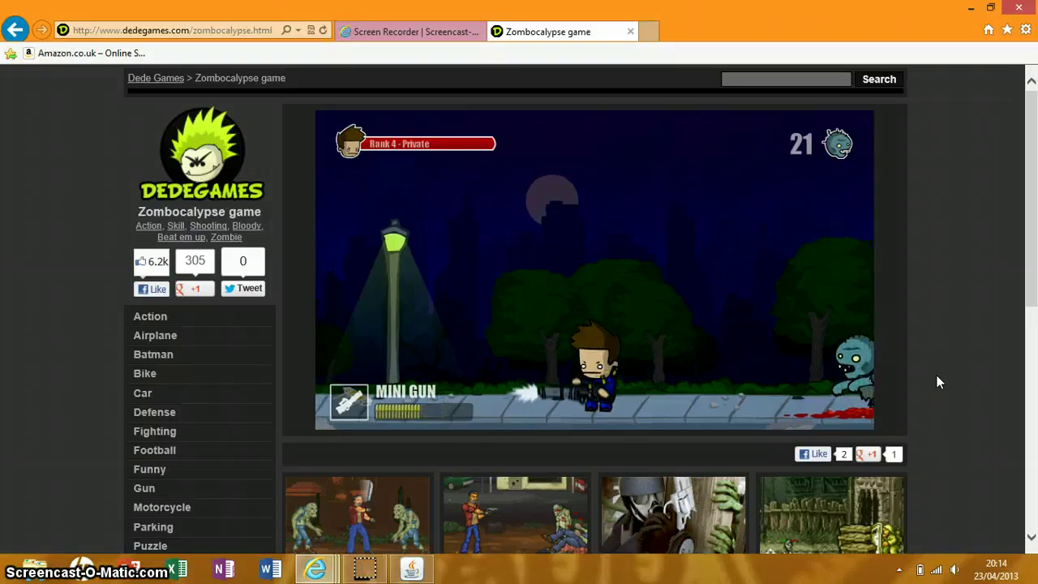
key("Right")
key("space")
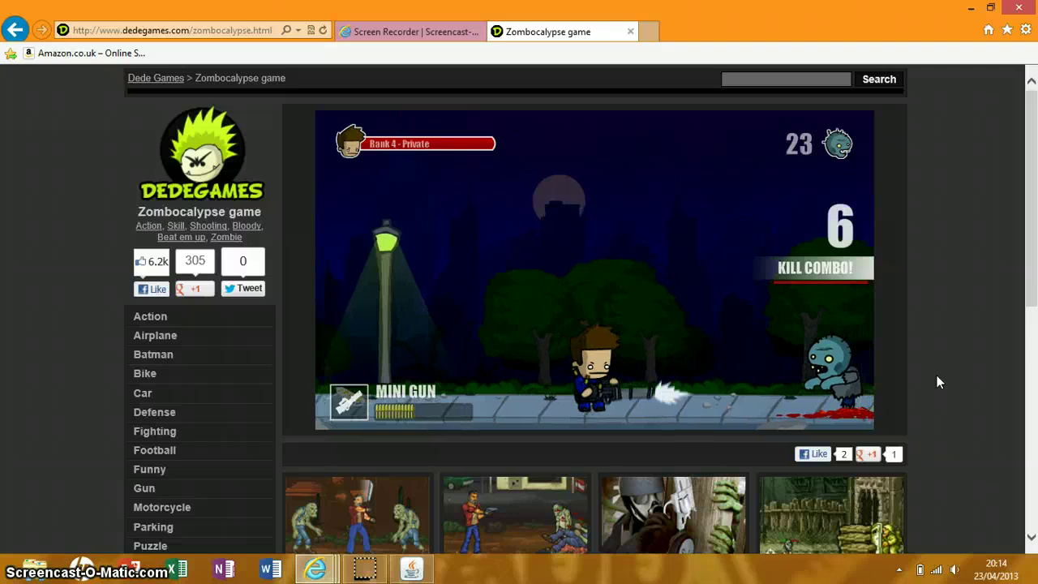
key("space")
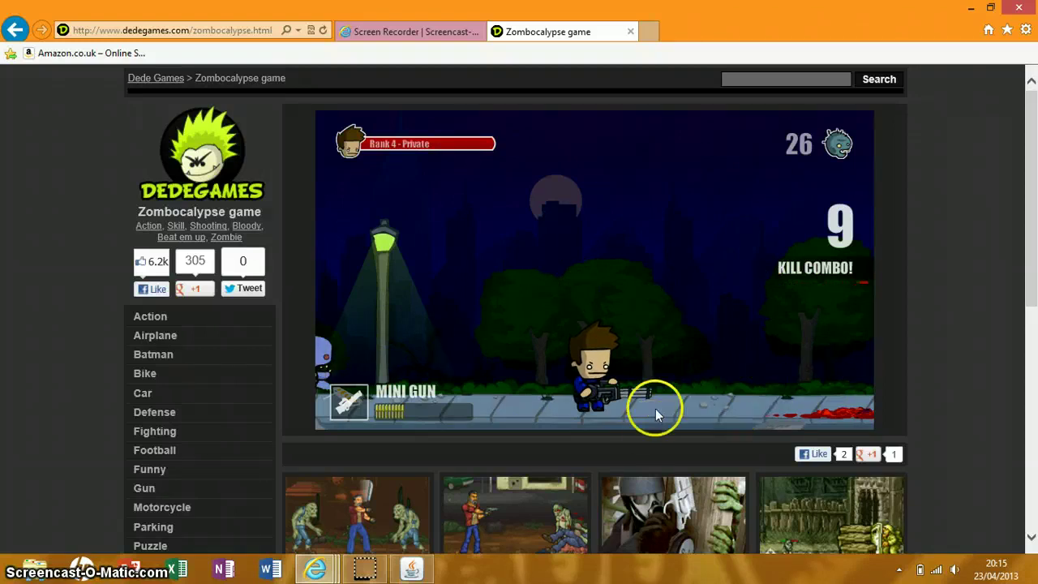
Shoot left and right until ammo runs out, then catch the PISTOL+ crate
key("Left")
key("space")
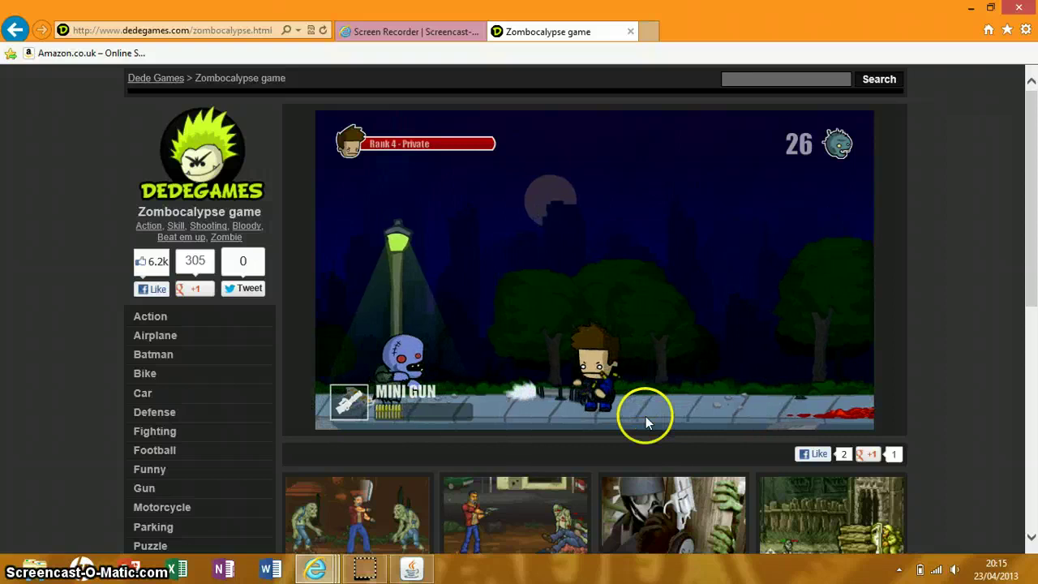
key("space")
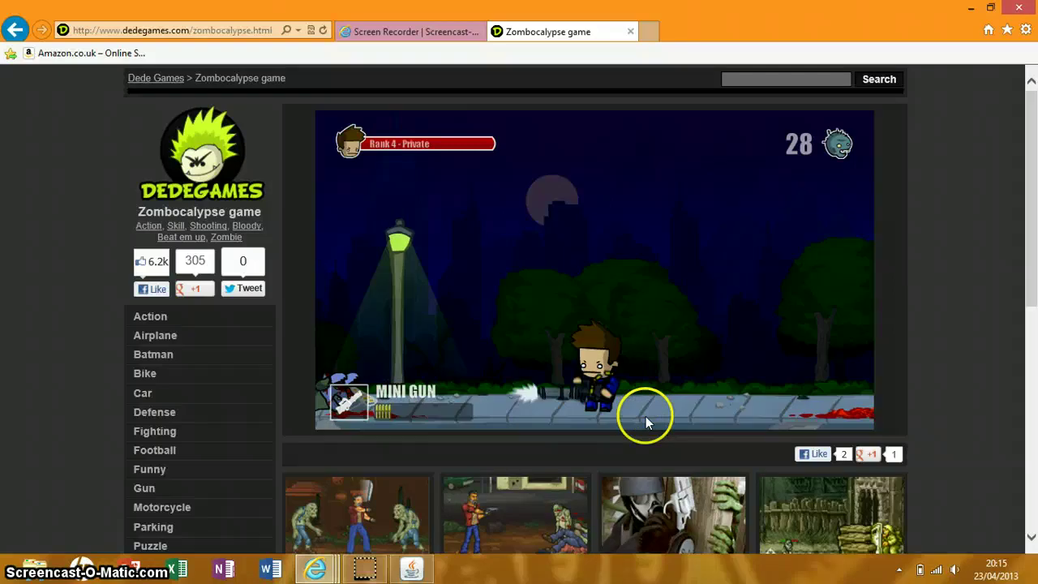
key("Right")
key("space")
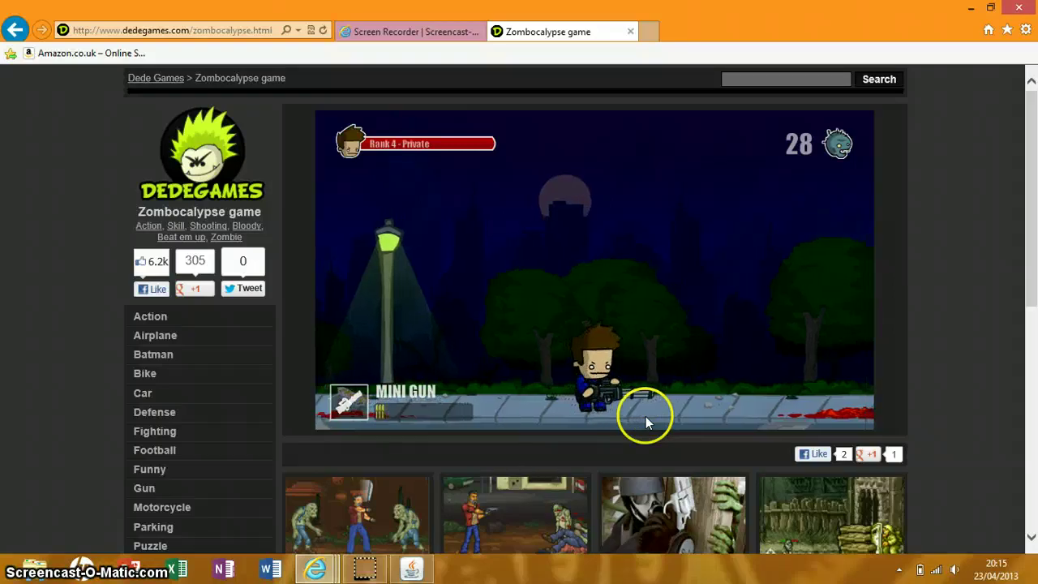
key("space")
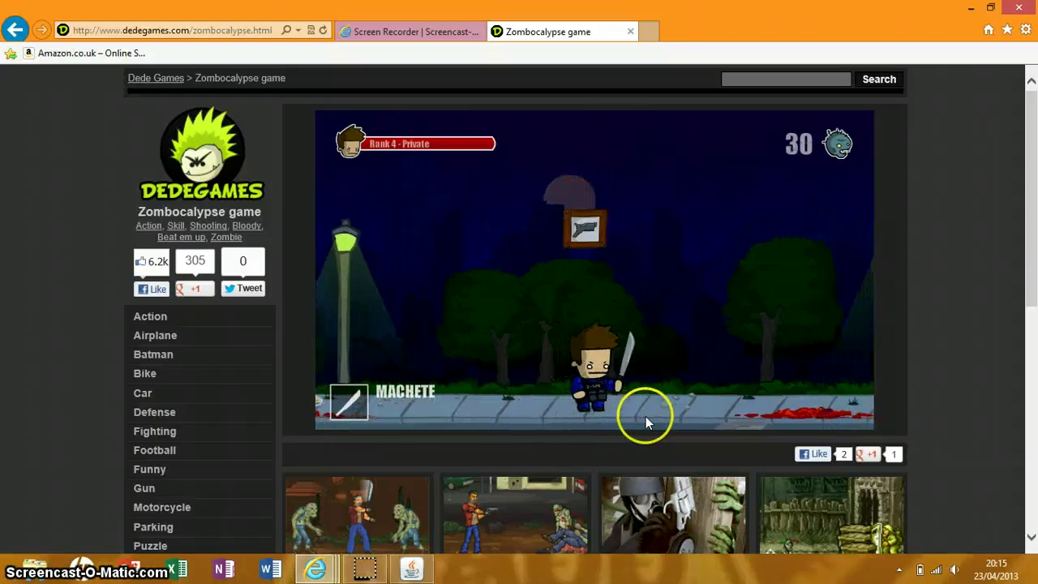
key("Left")
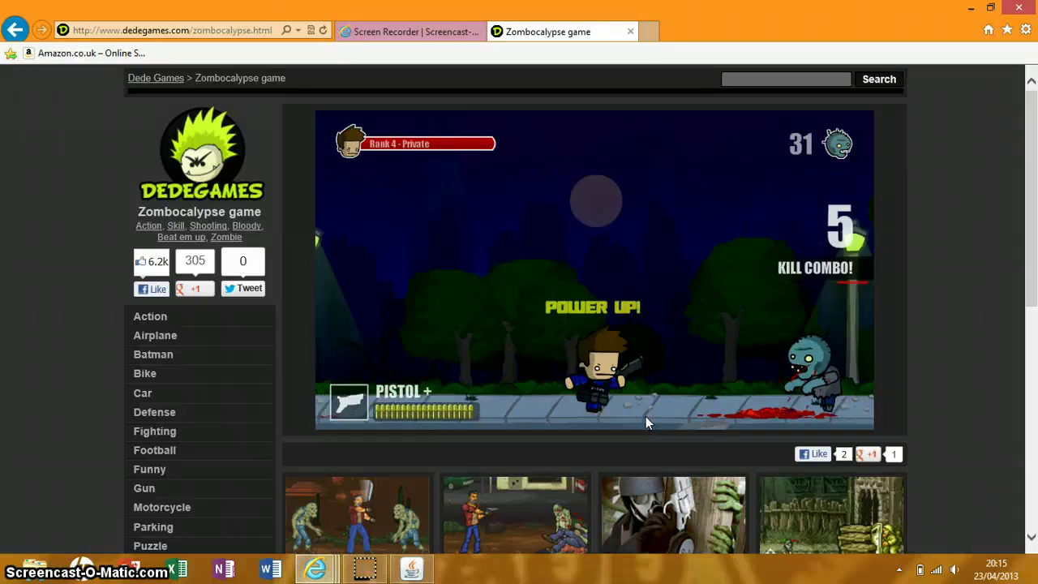
Shoot zombies while advancing right onto the Assault Rifle crate
key("space")
key("Right")
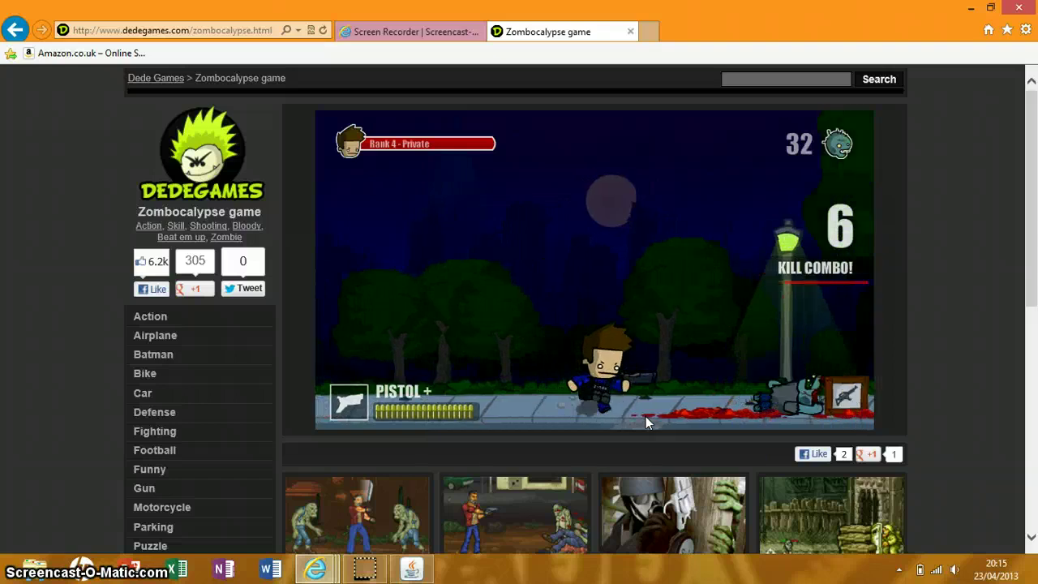
key("Right")
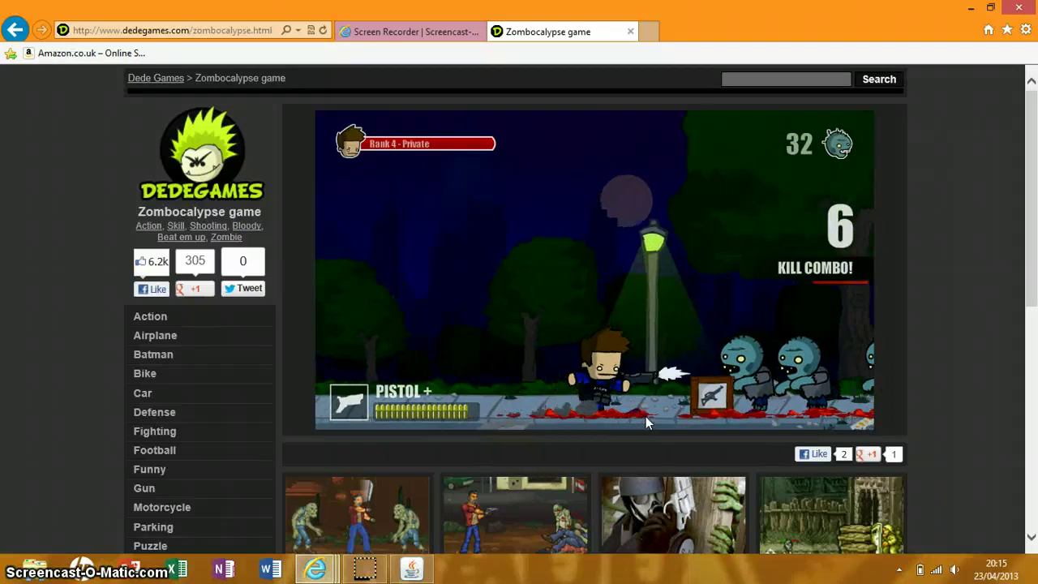
key("space")
key("Right")
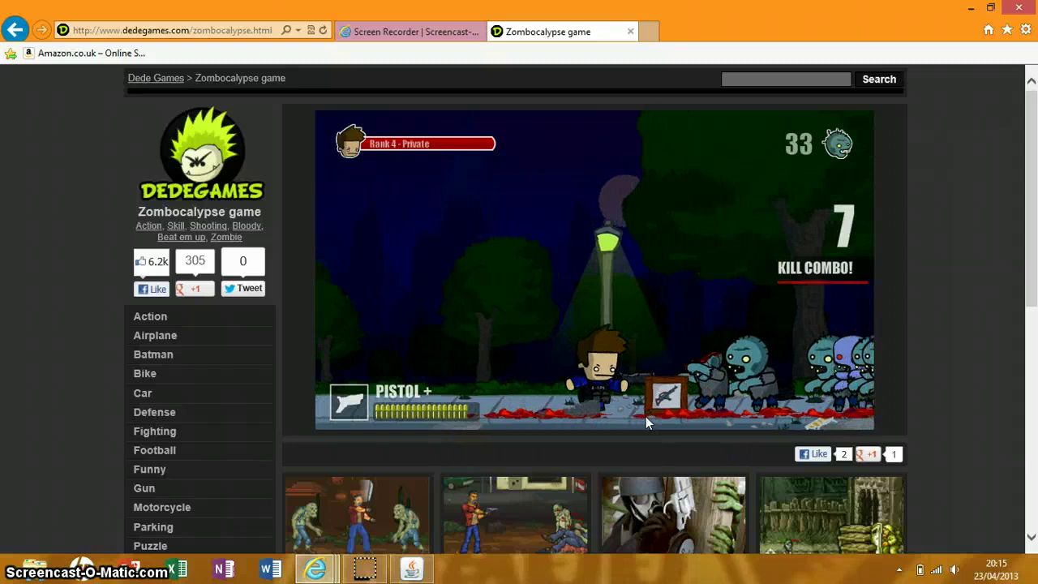
key("Right")
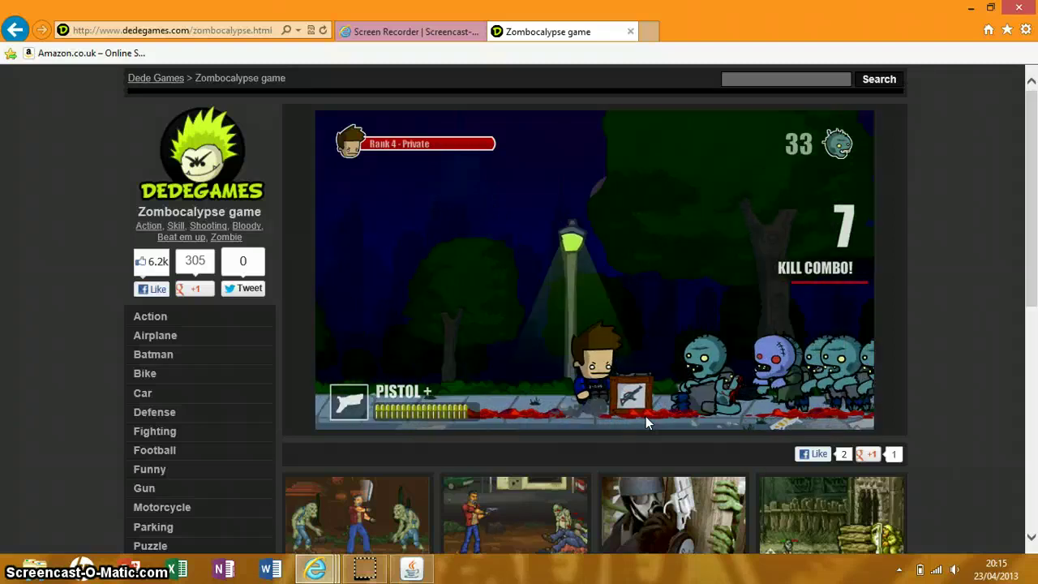
key("Right")
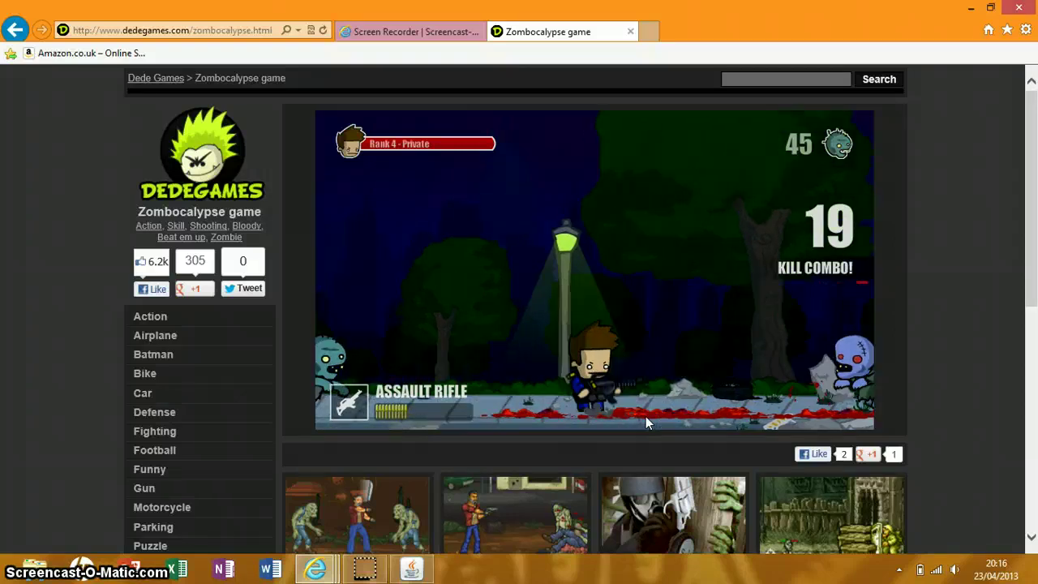
Keep attacking zombies on the left and right, pushing kills to 54
key("space")
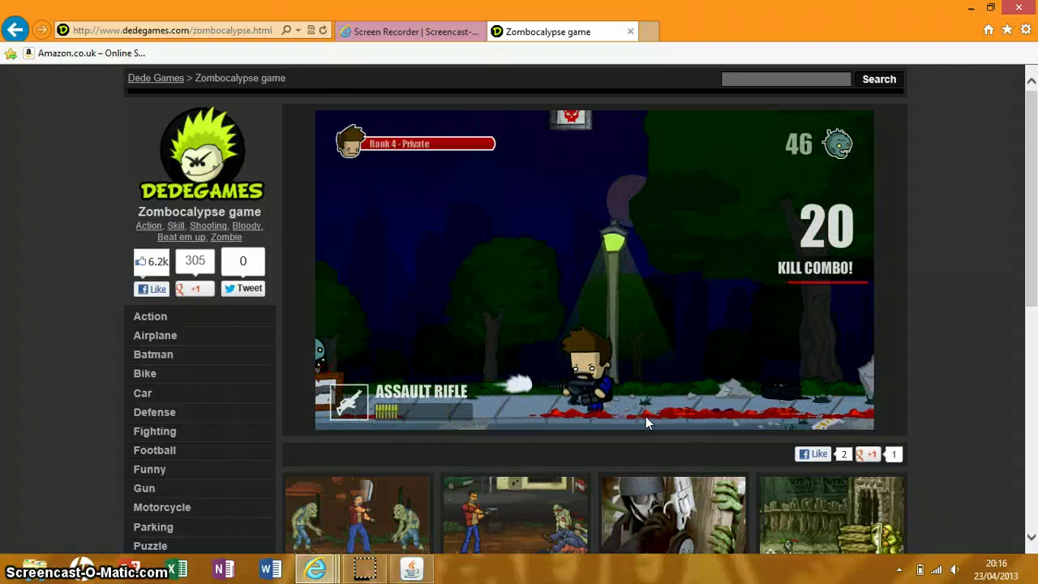
key("space")
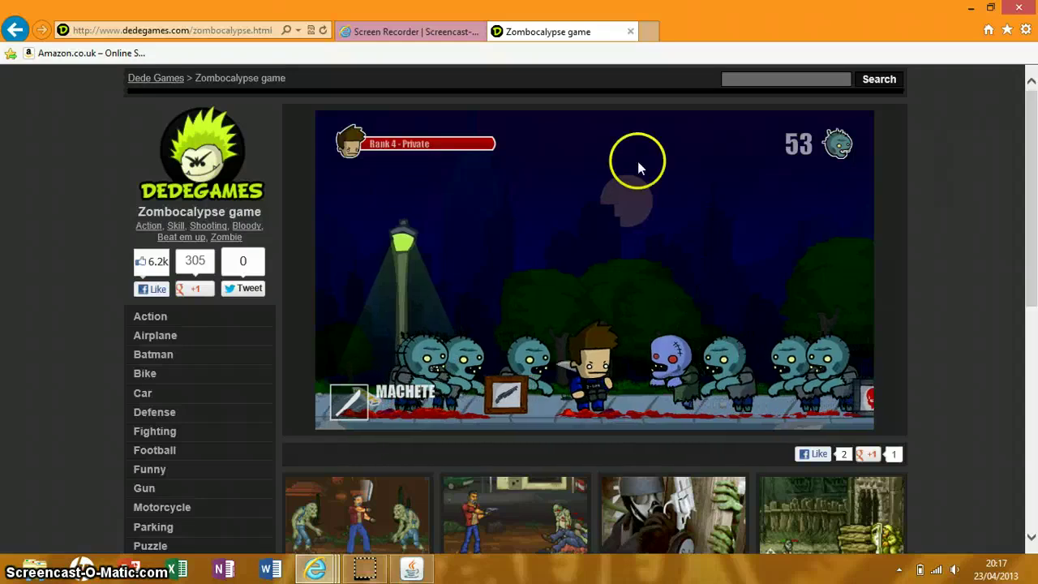
key("space")
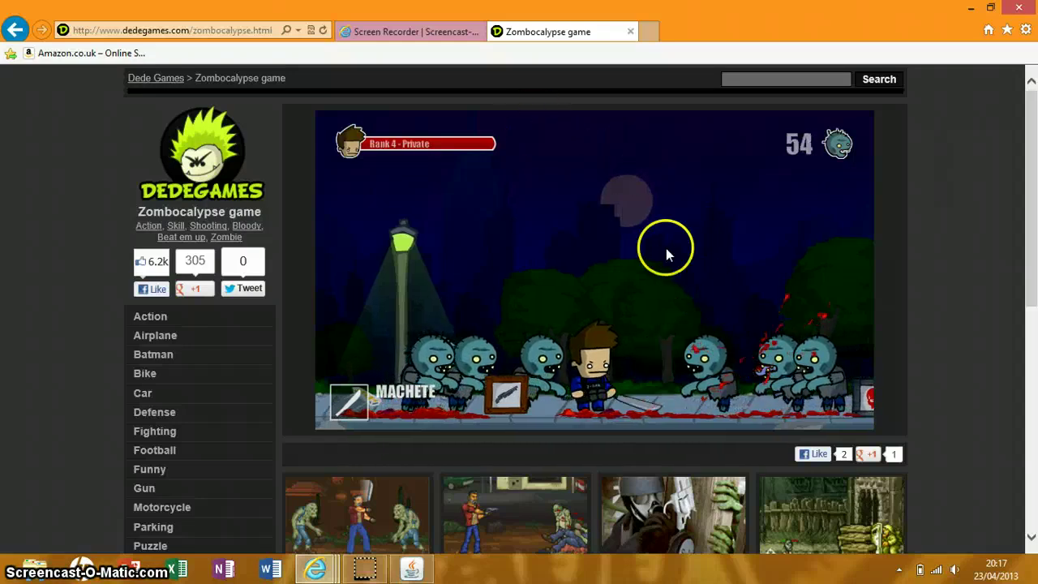